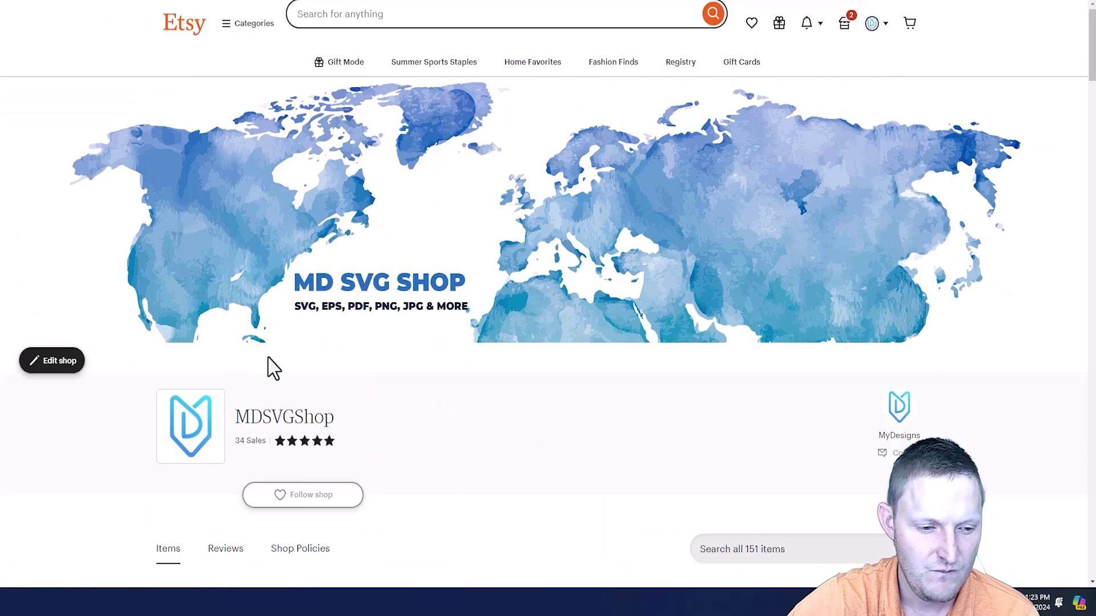
# Filter the Etsy shop items to the Camping Shirts section.
pyautogui.scroll(-5, 269, 367)
pyautogui.click(197, 259)
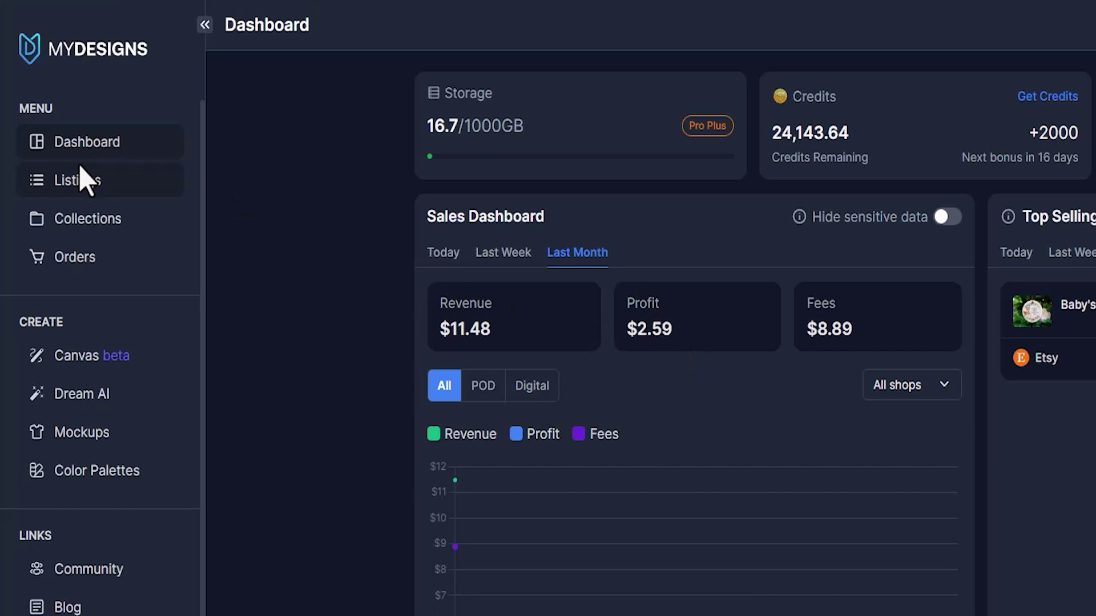
# Go to the MyDesigns Listings area to reach the Camping Shirts (Import Demo) collection.
pyautogui.click(46, 125)
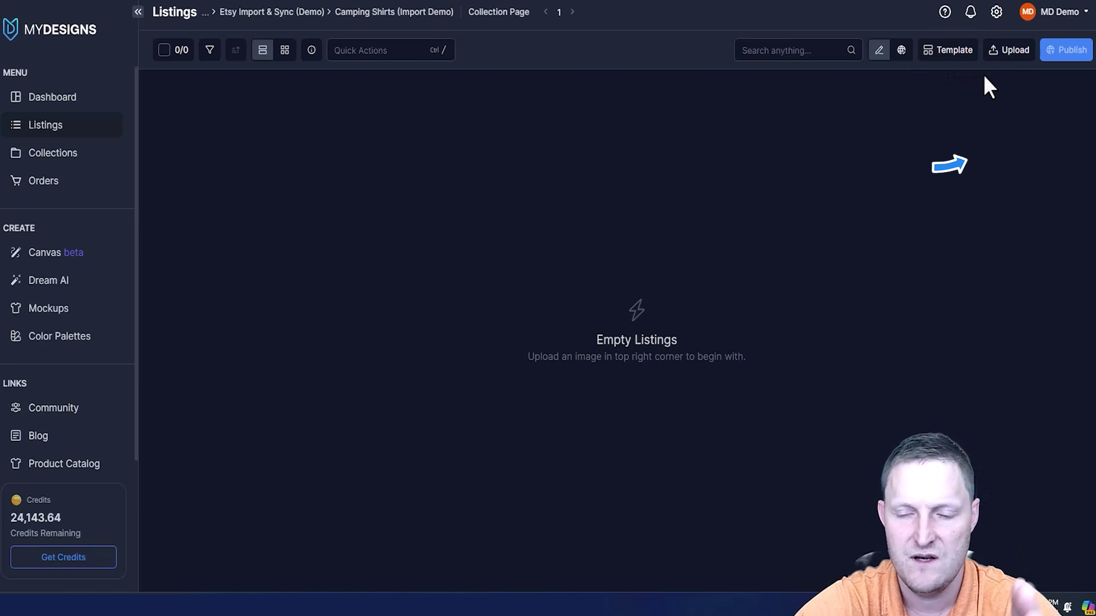
# Import all eight listings from the Etsy Camping Shirts section into the collection.
pyautogui.click(1003, 53)
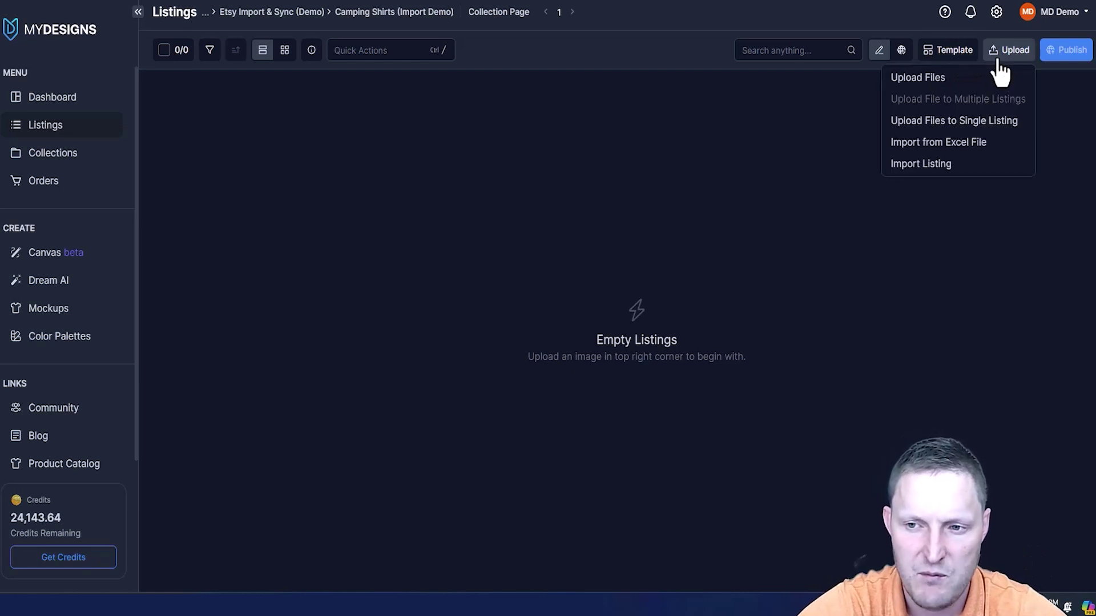
pyautogui.click(909, 165)
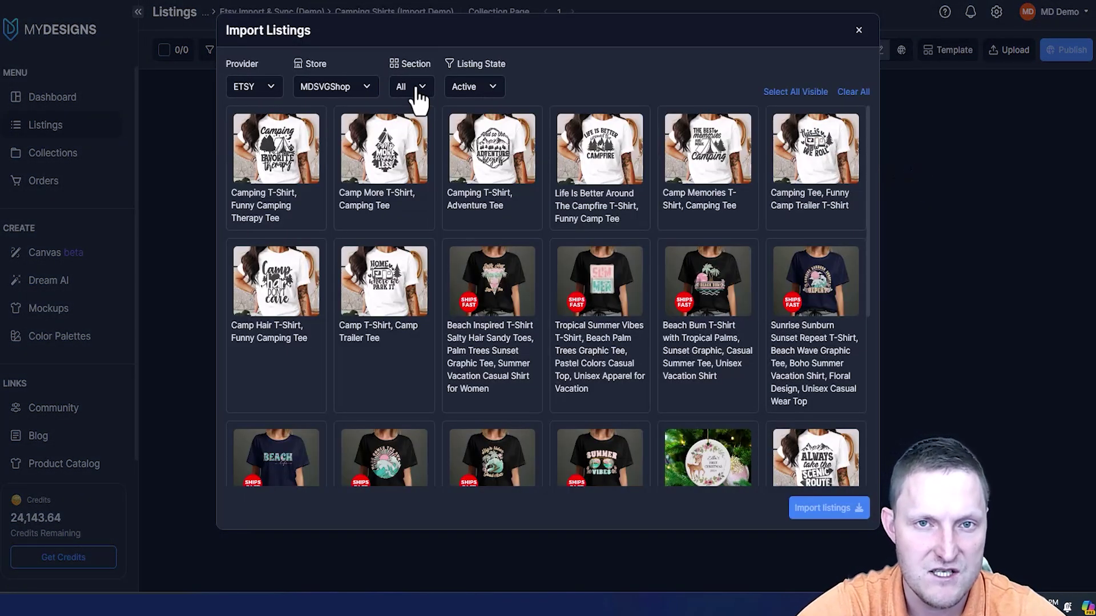
pyautogui.click(415, 89)
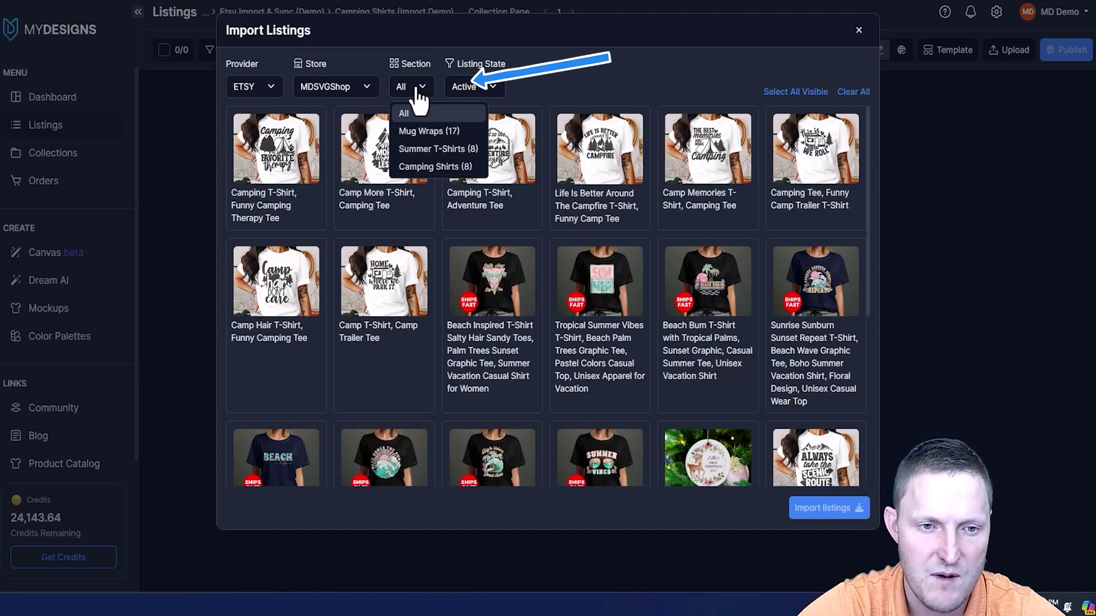
pyautogui.click(413, 170)
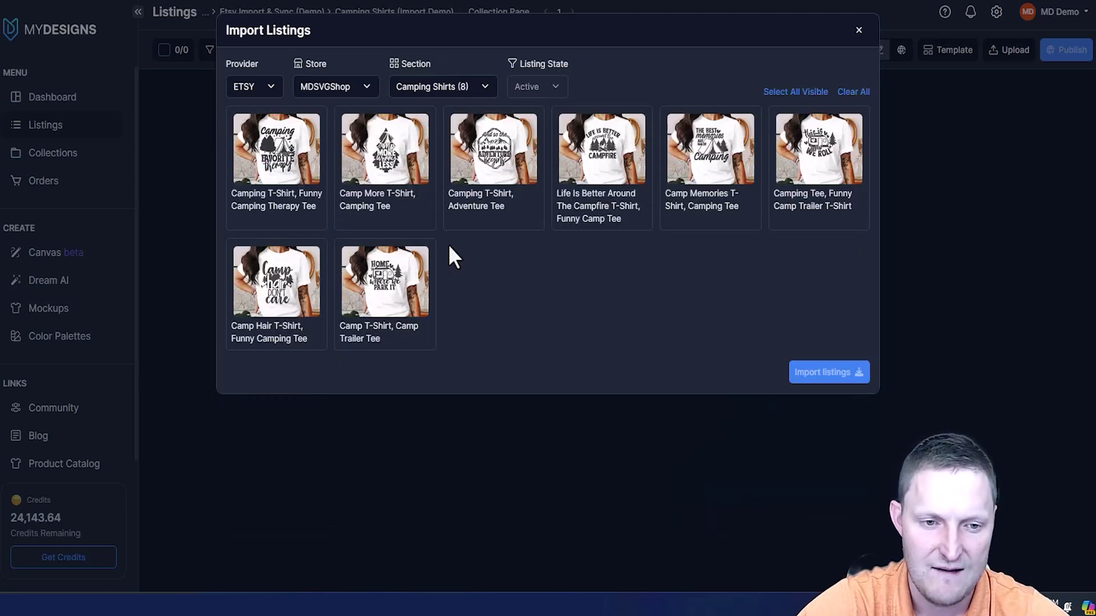
pyautogui.click(792, 94)
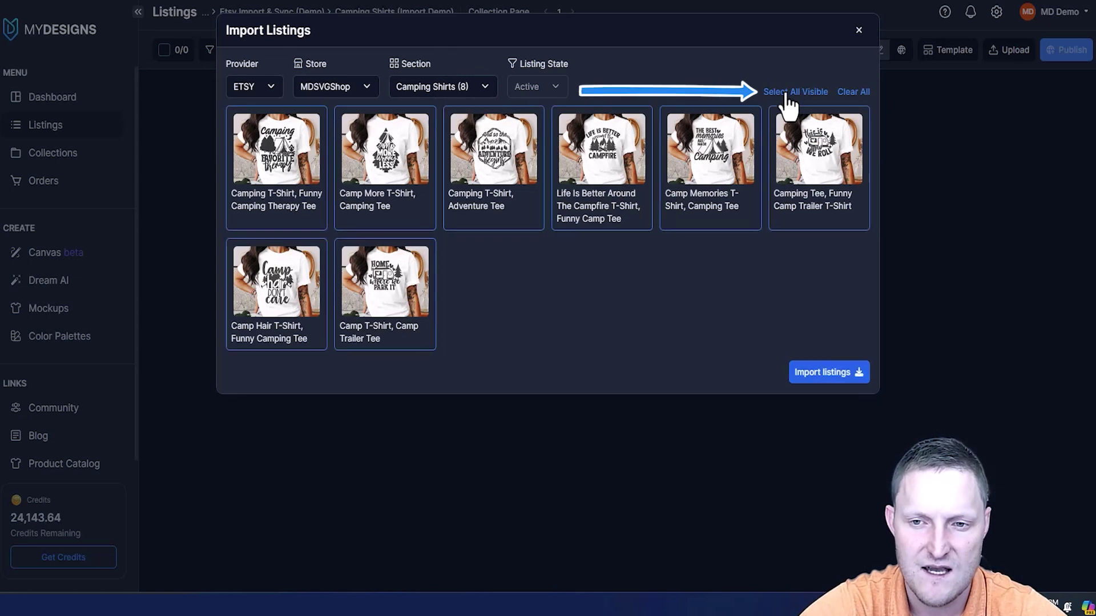
pyautogui.click(813, 378)
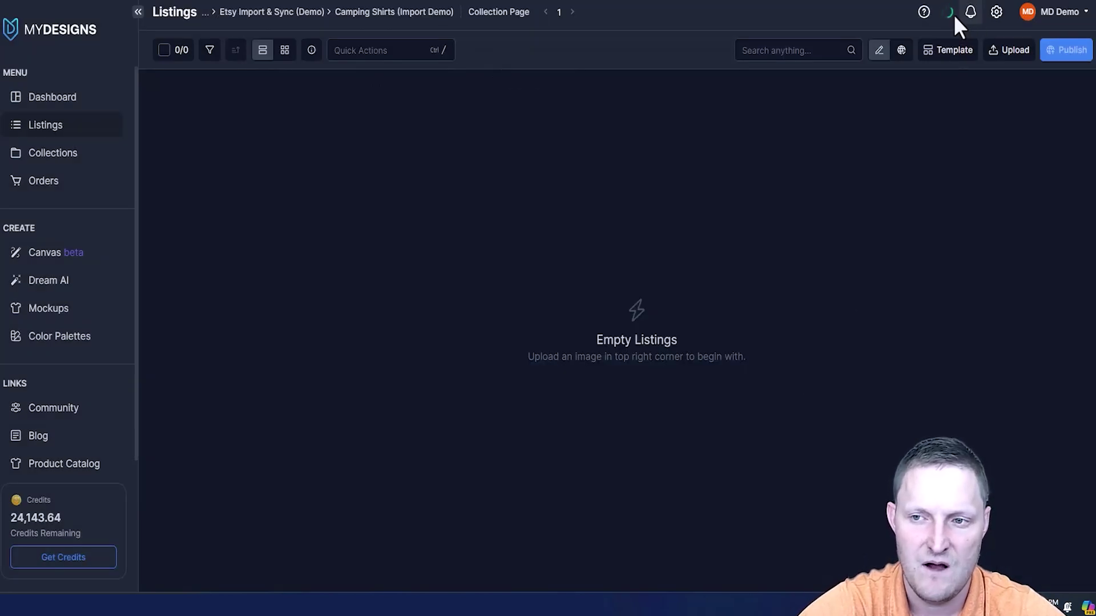
# Check the Fetch Etsy listings job progress in Notifications.
pyautogui.moveTo(944, 19)
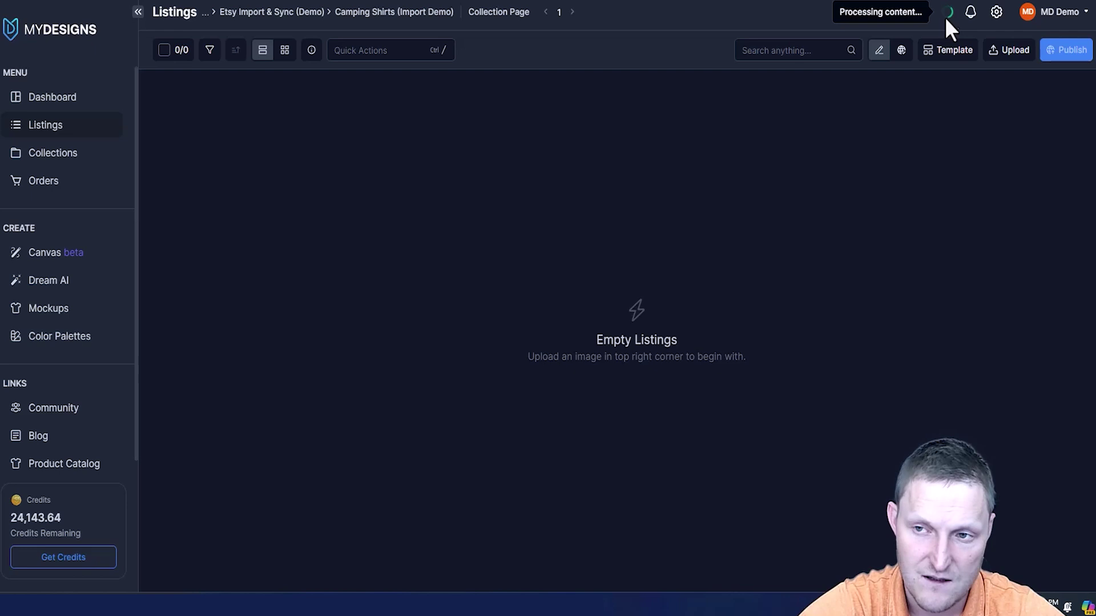
pyautogui.click(971, 17)
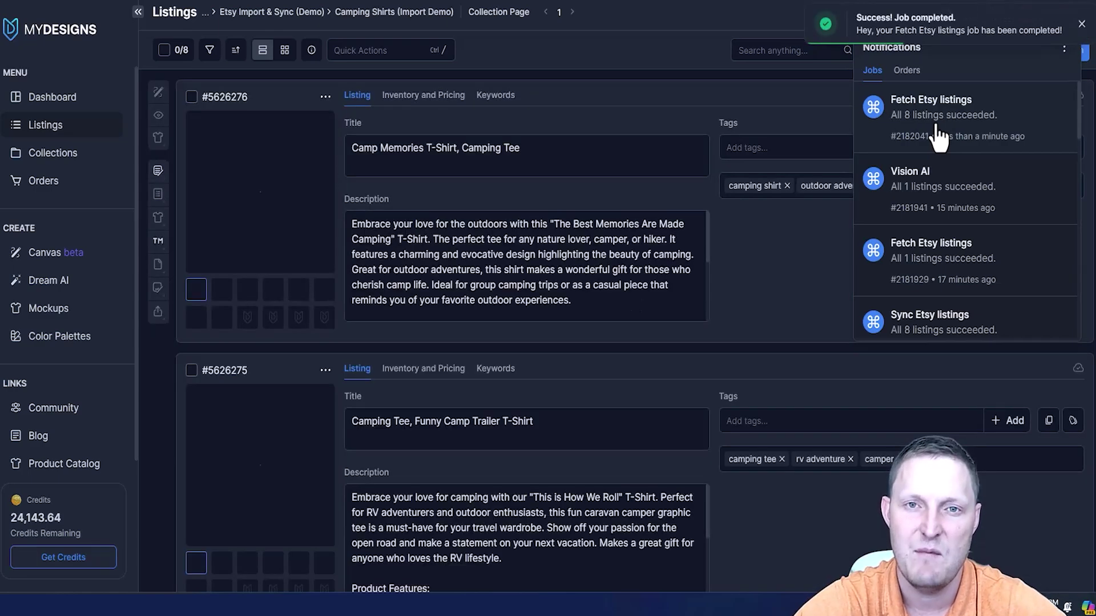
pyautogui.click(675, 166)
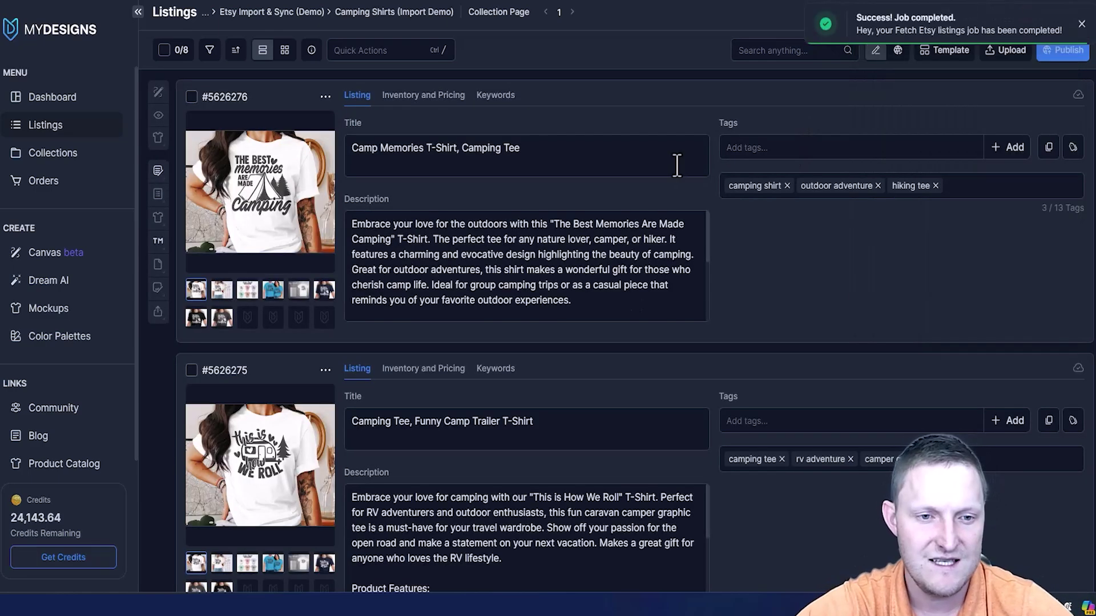
pyautogui.scroll(-1, 717, 173)
pyautogui.scroll(-20, 718, 182)
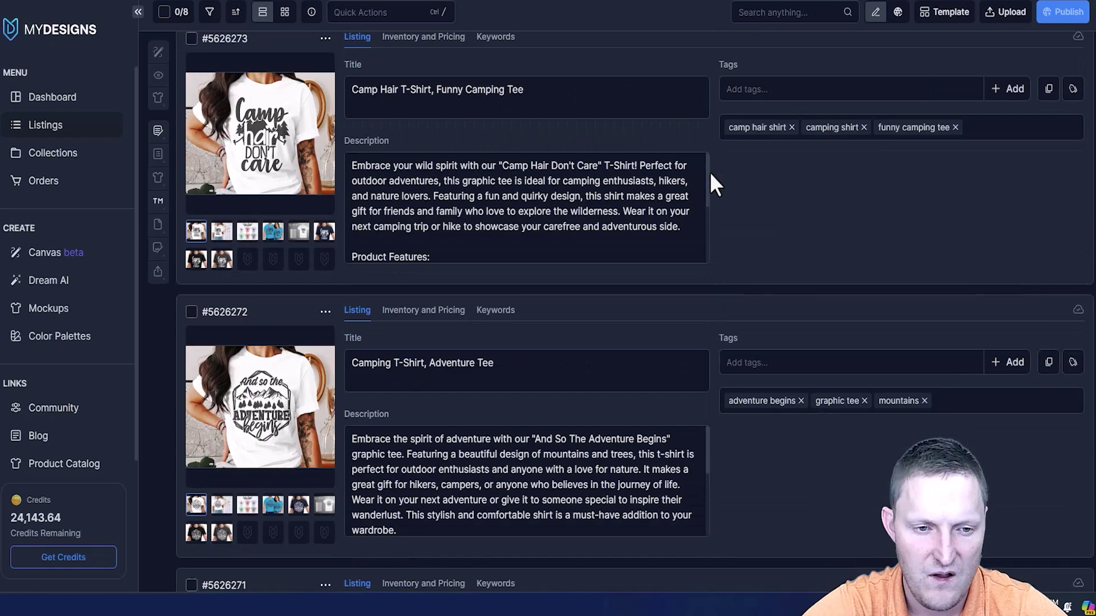
pyautogui.scroll(20, 709, 172)
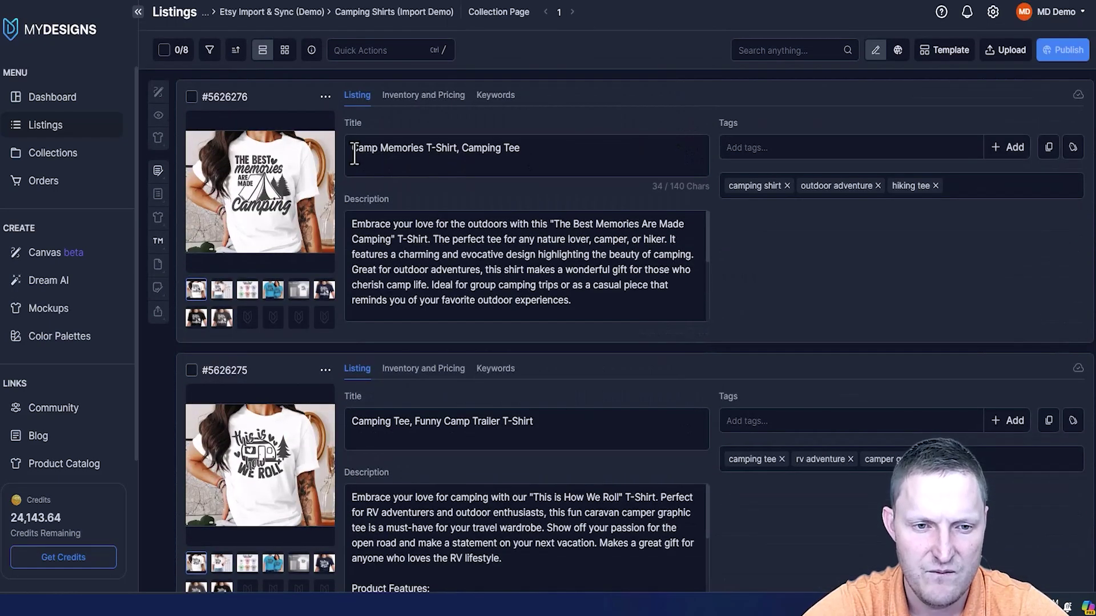
pyautogui.click(354, 153)
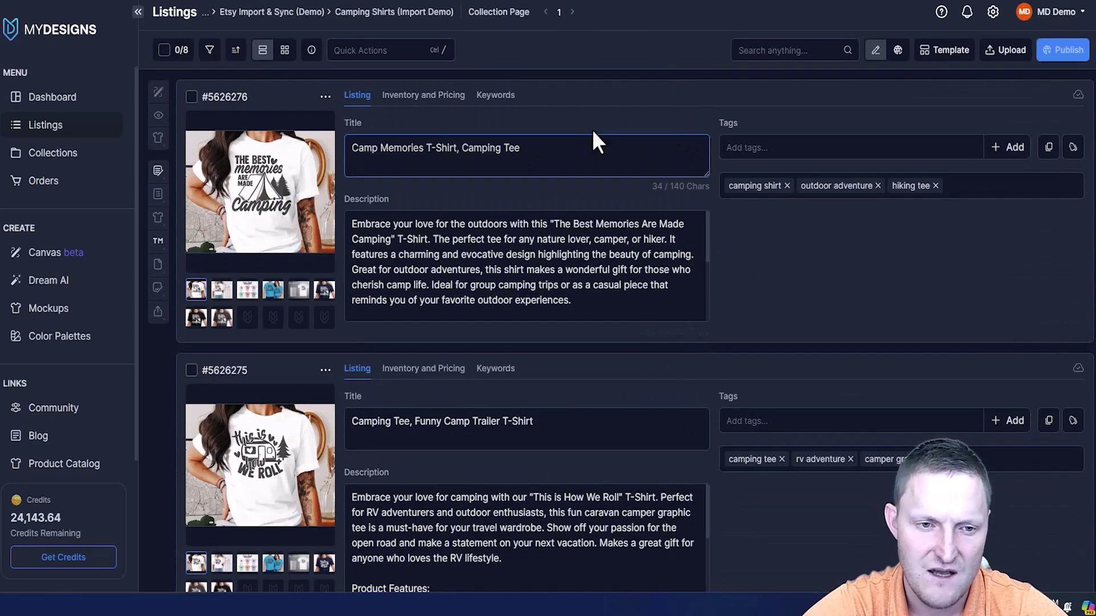
pyautogui.click(592, 128)
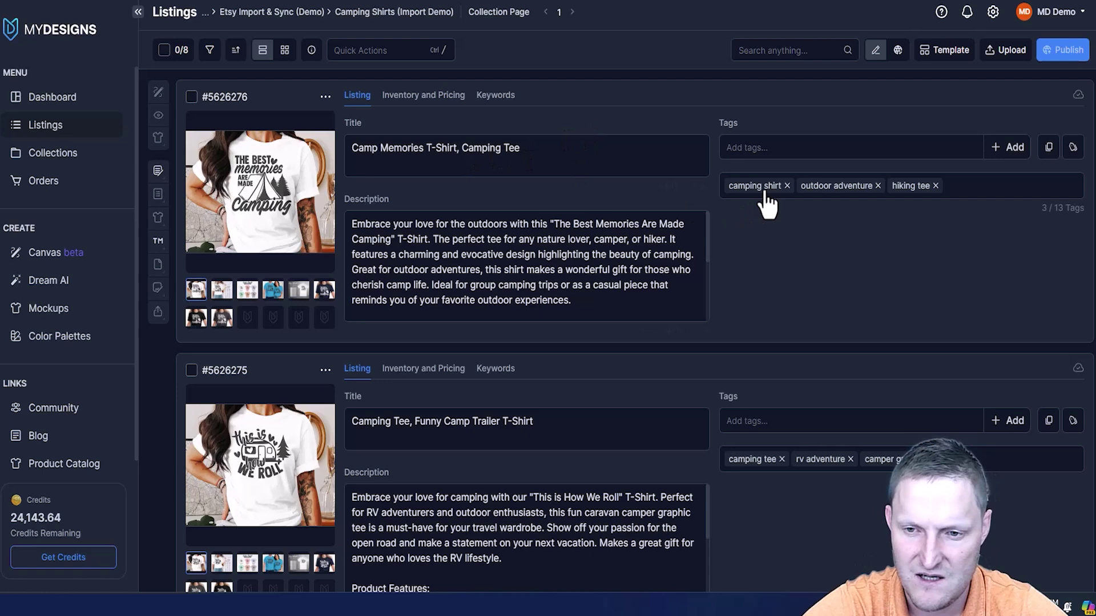
pyautogui.scroll(-5, 543, 311)
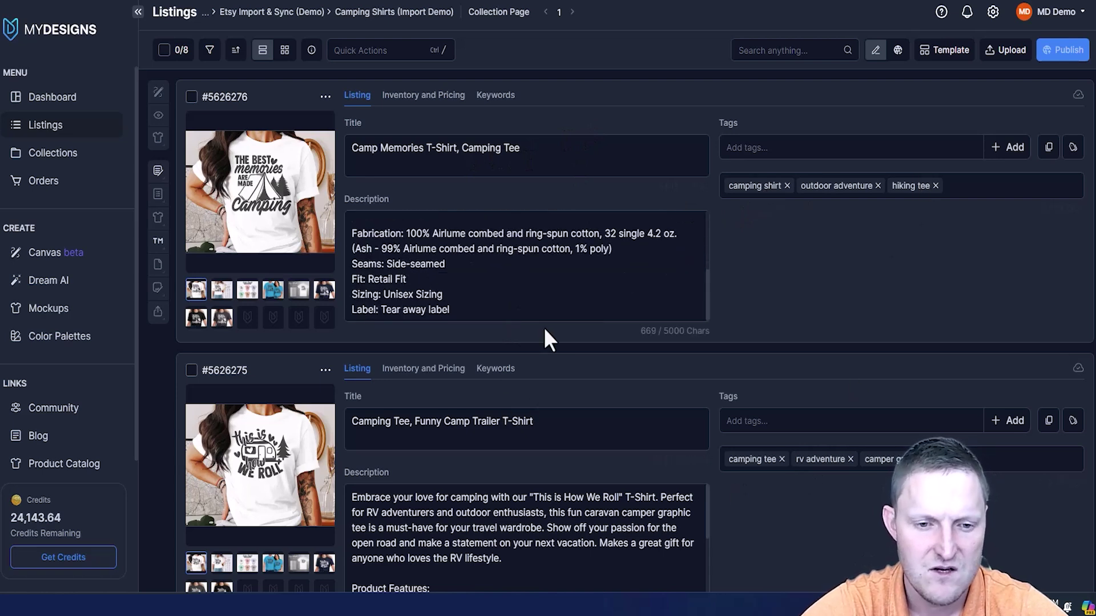
pyautogui.scroll(5, 596, 306)
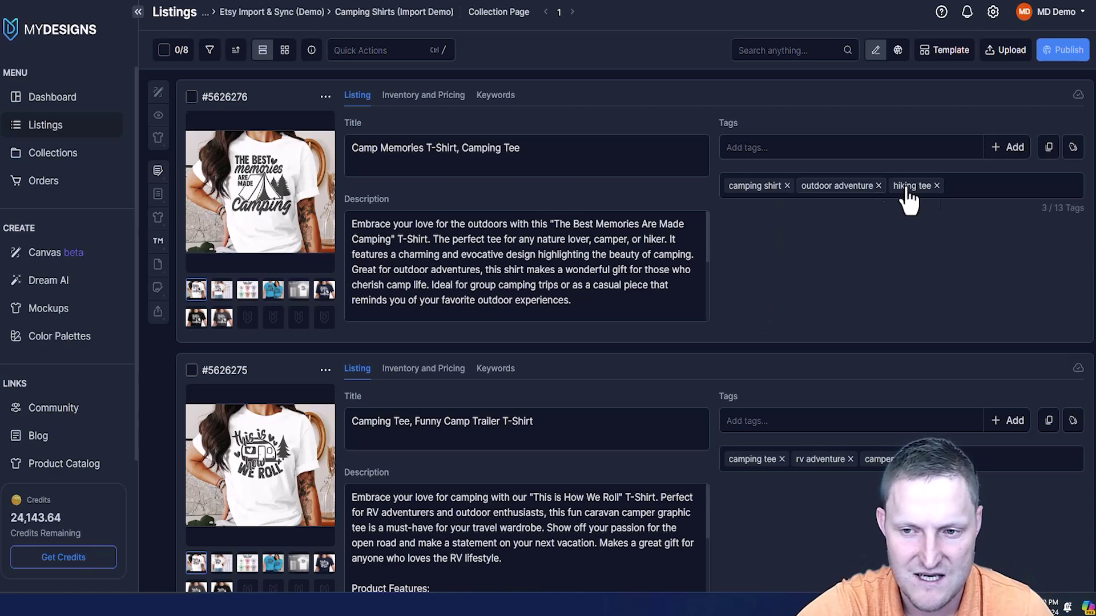
pyautogui.scroll(-1, 552, 265)
pyautogui.scroll(-3, 552, 265)
pyautogui.scroll(5, 552, 259)
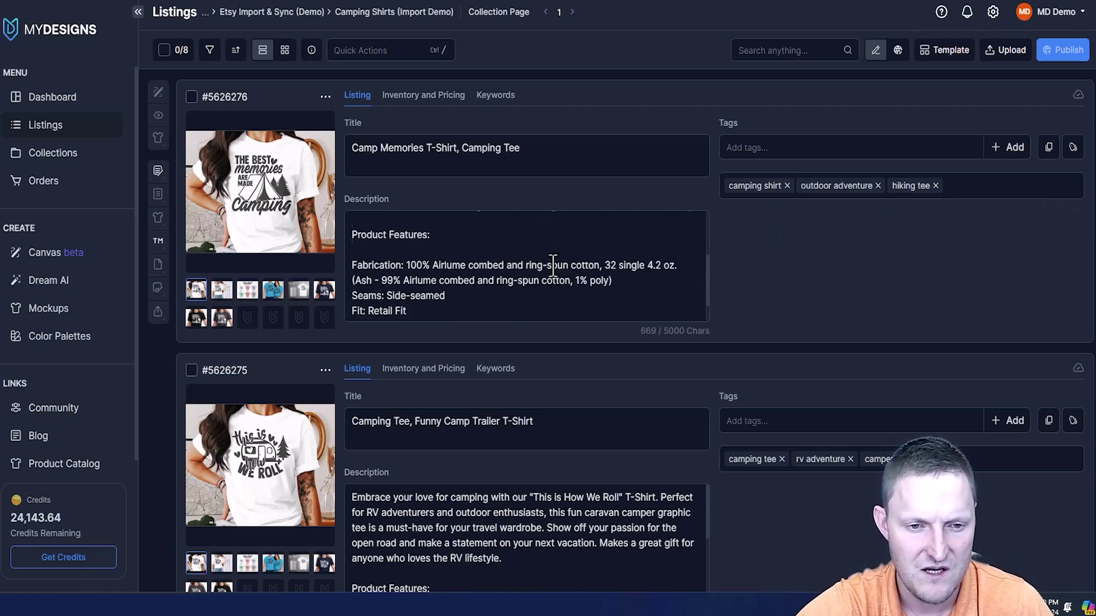
pyautogui.scroll(-5, 814, 261)
pyautogui.scroll(-5, 813, 262)
pyautogui.scroll(10, 801, 278)
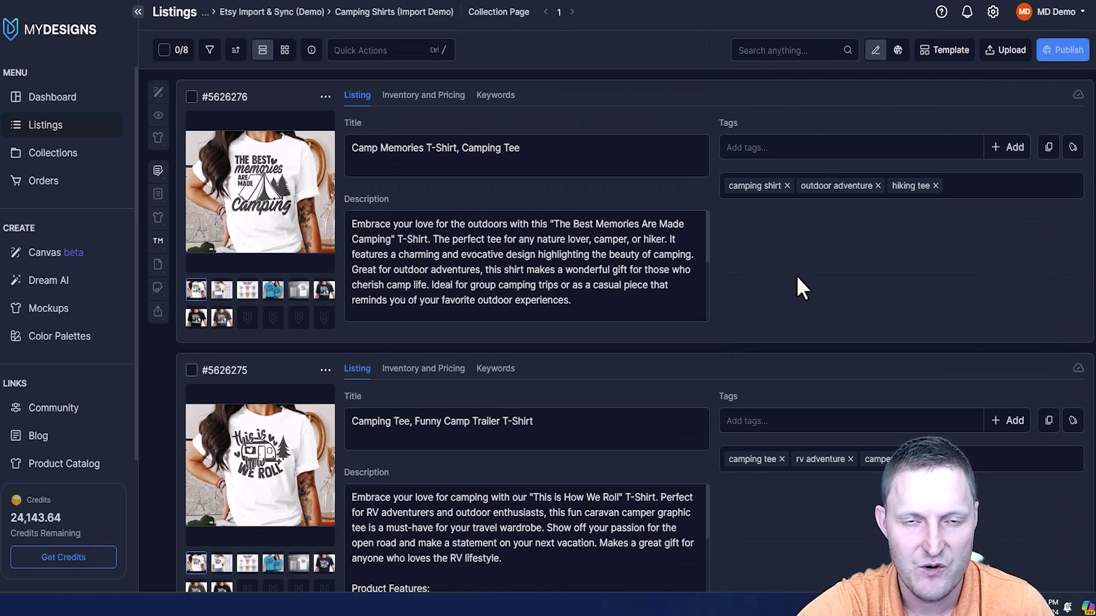
# Select all eight listings and open Vision AI with the main file as source image.
pyautogui.click(165, 50)
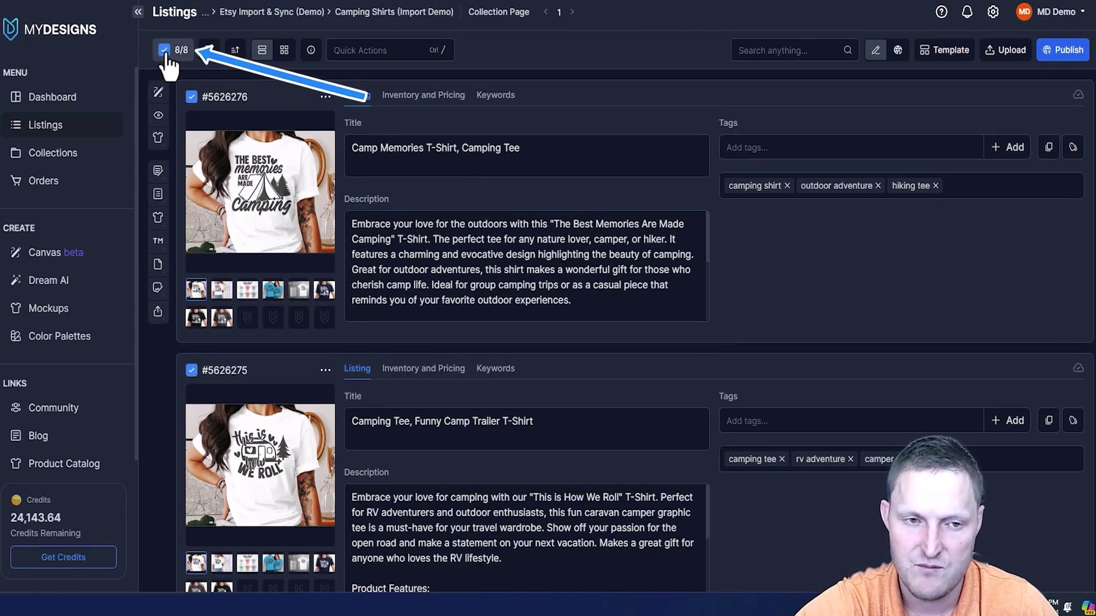
pyautogui.click(158, 116)
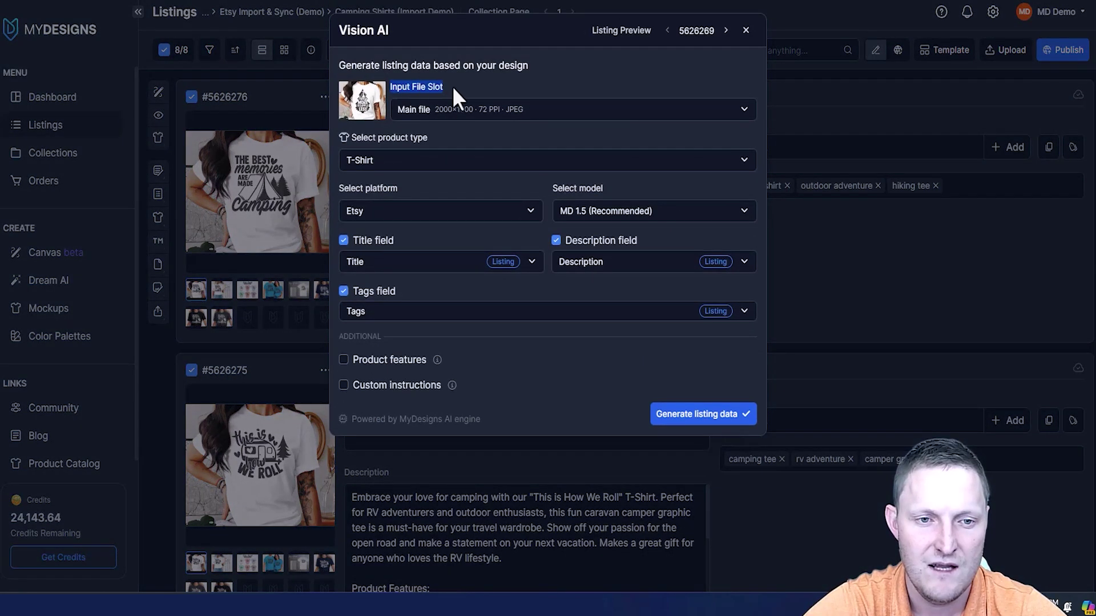
pyautogui.click(456, 87)
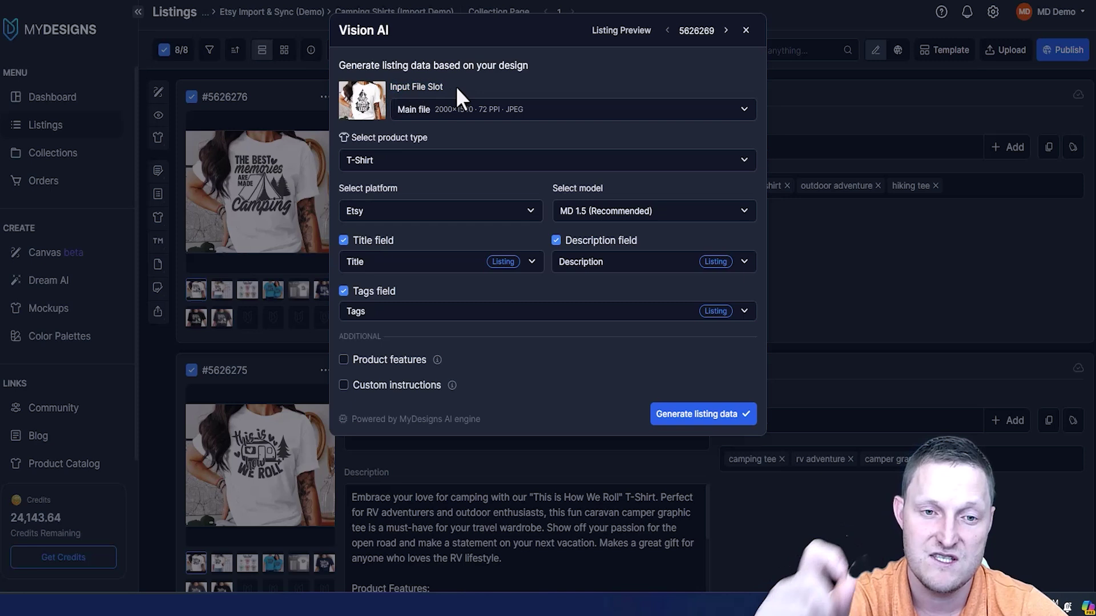
pyautogui.click(434, 108)
pyautogui.click(423, 140)
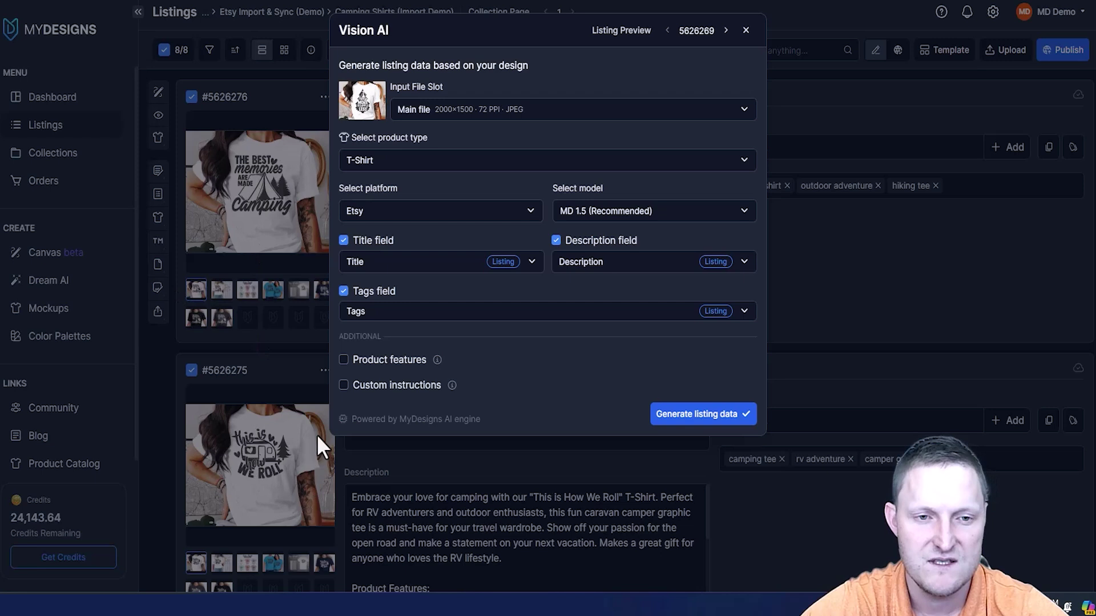
pyautogui.click(455, 112)
pyautogui.click(432, 141)
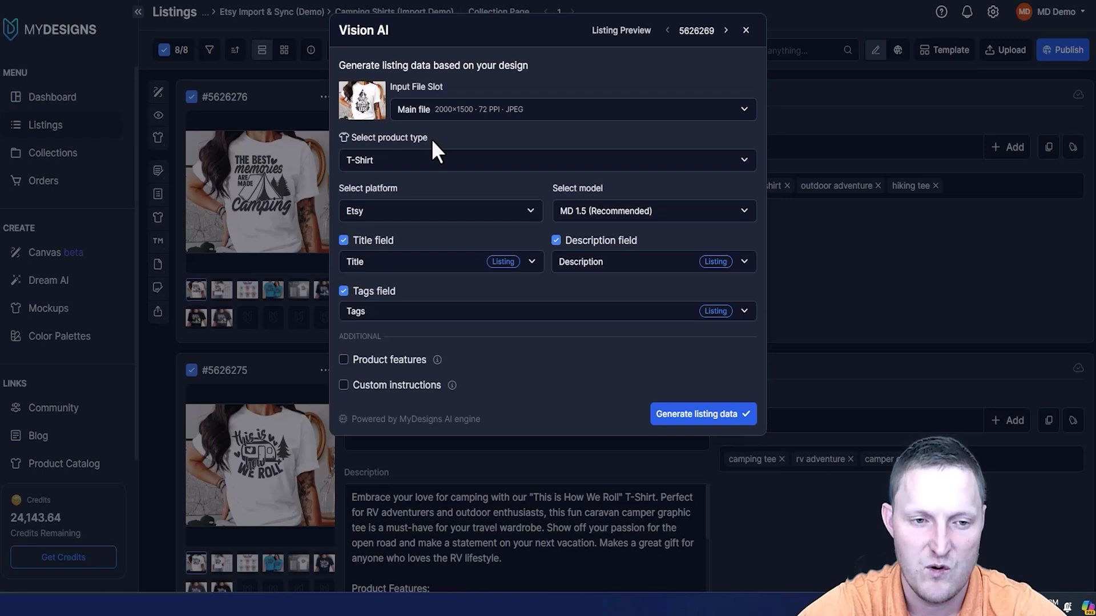
# Keep T-Shirt product type and Etsy platform, excluding descriptions and custom instructions.
pyautogui.click(400, 161)
pyautogui.click(374, 190)
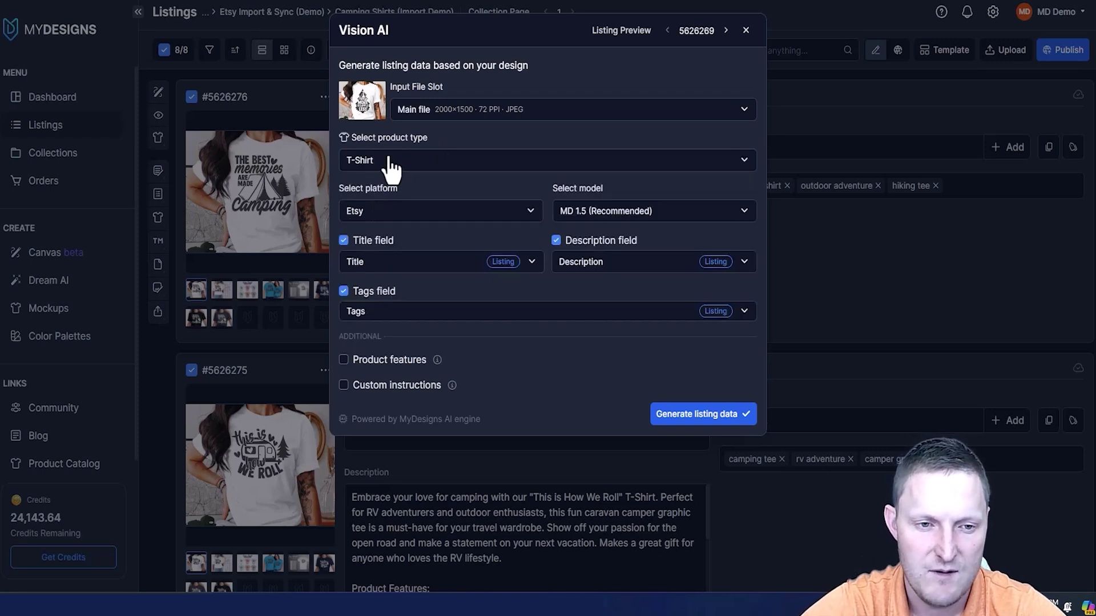
pyautogui.click(365, 213)
pyautogui.click(508, 235)
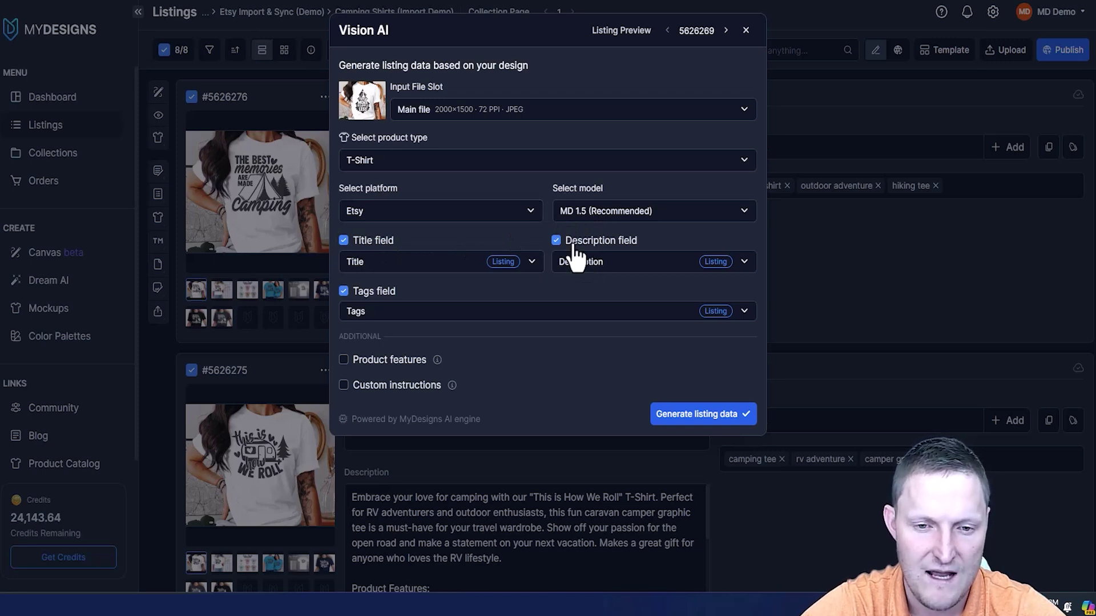
pyautogui.click(555, 241)
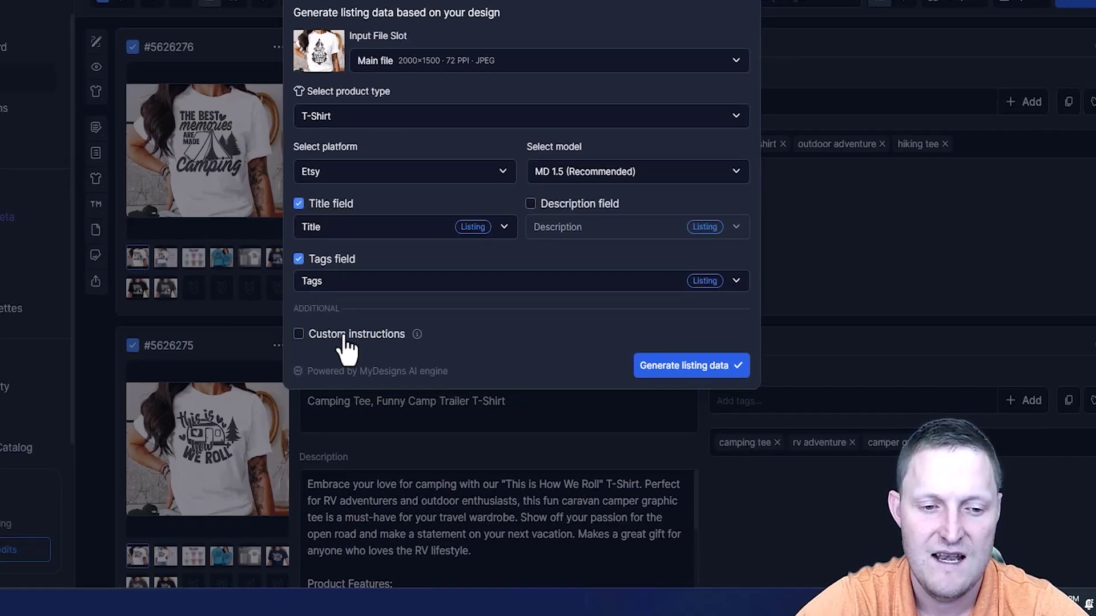
pyautogui.click(385, 360)
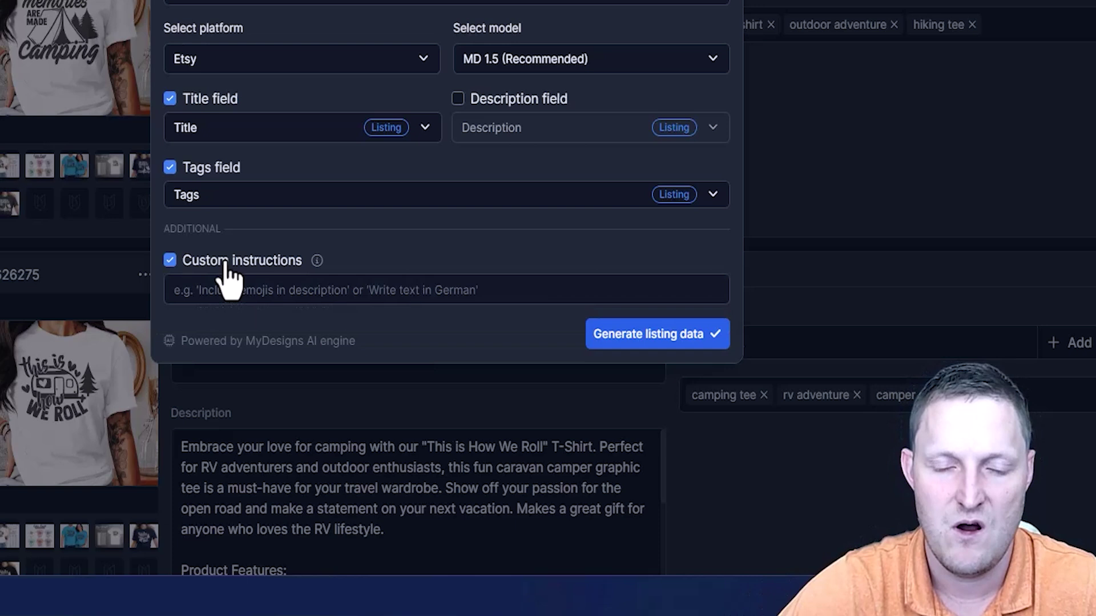
pyautogui.click(226, 262)
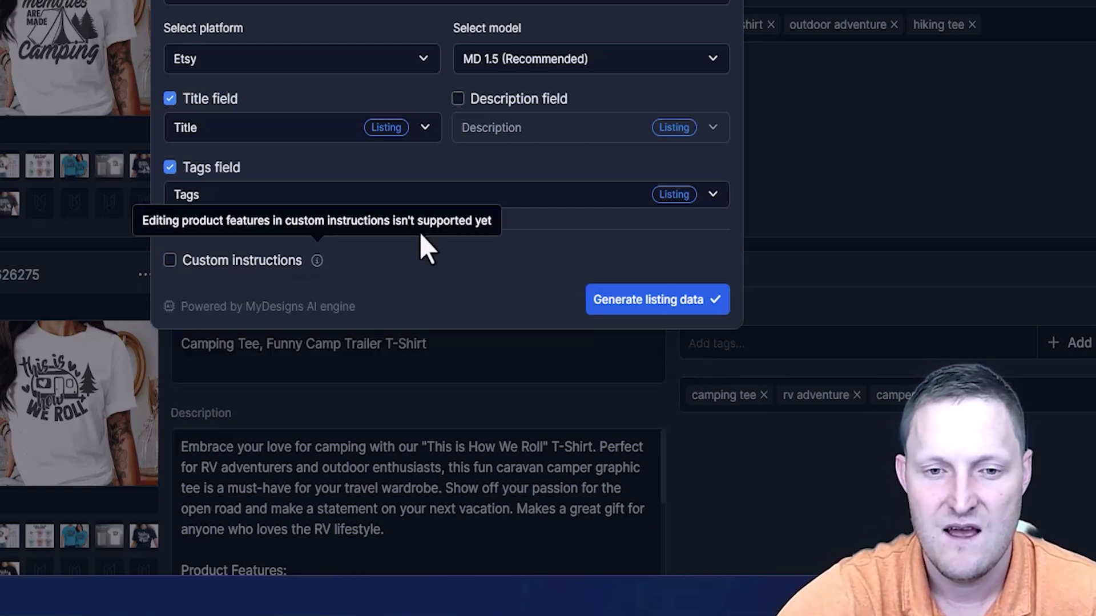
# Map generated title and tags to the listing fields, then generate the listing data.
pyautogui.click(197, 137)
pyautogui.click(201, 166)
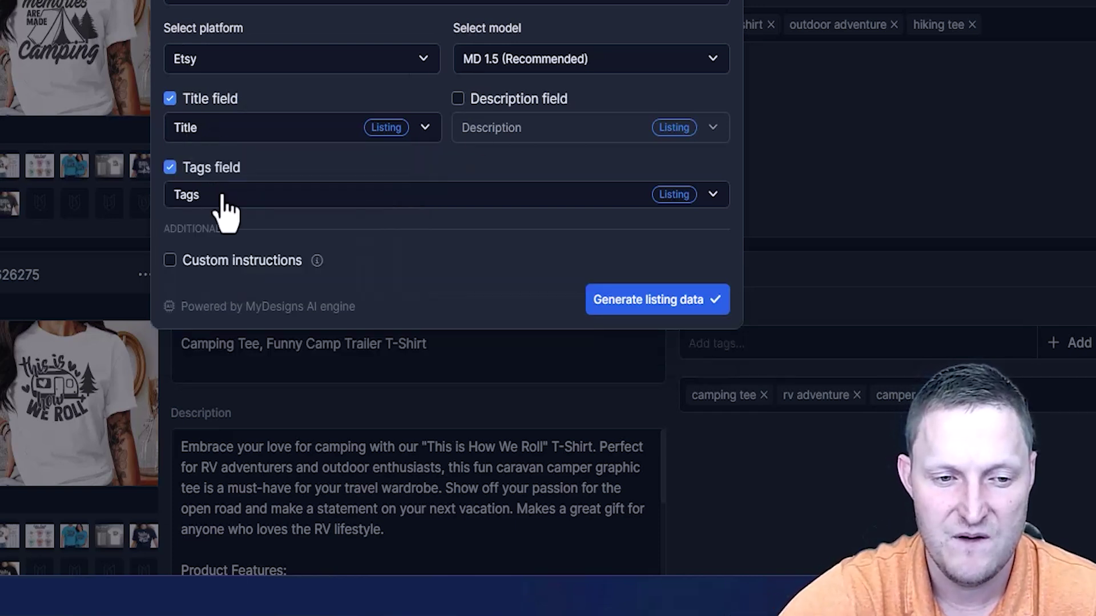
pyautogui.click(222, 200)
pyautogui.click(215, 237)
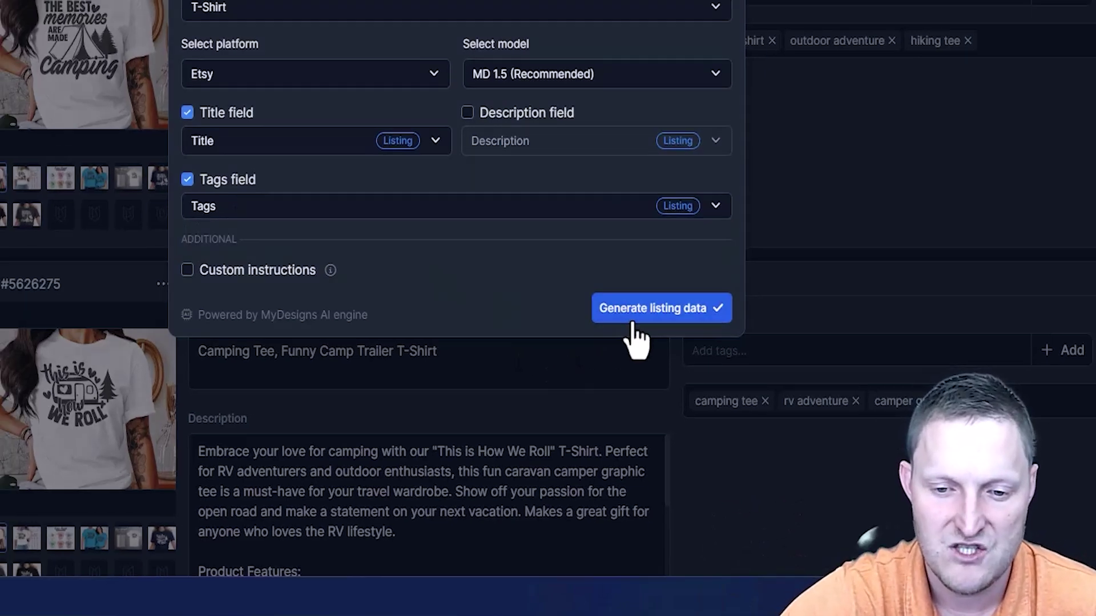
pyautogui.click(642, 300)
# Confirm the Vision AI run and follow its progress in Notifications.
pyautogui.click(557, 113)
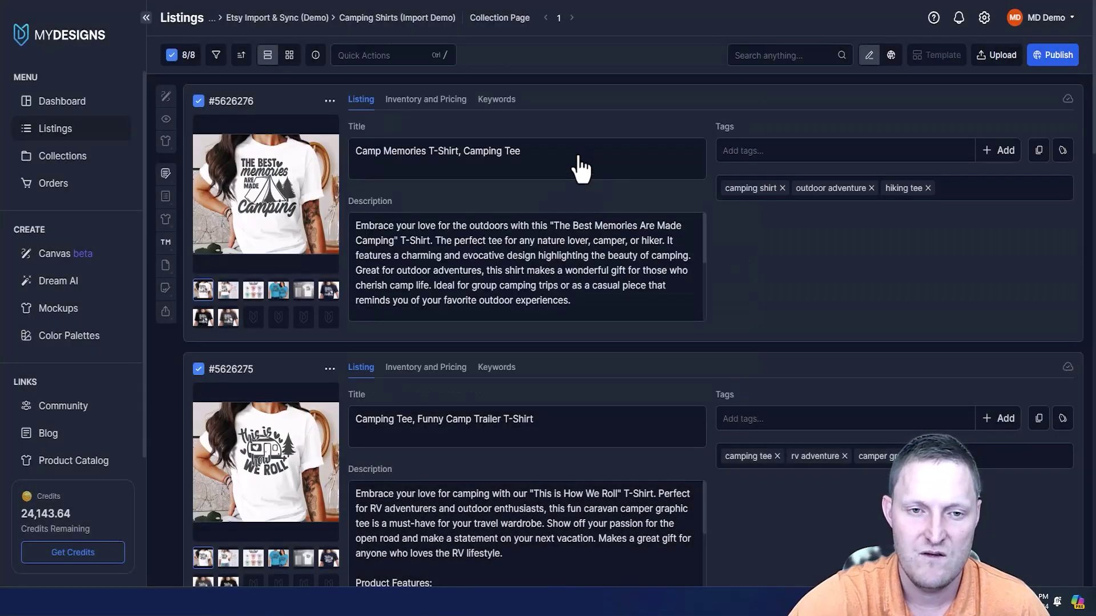
pyautogui.click(959, 18)
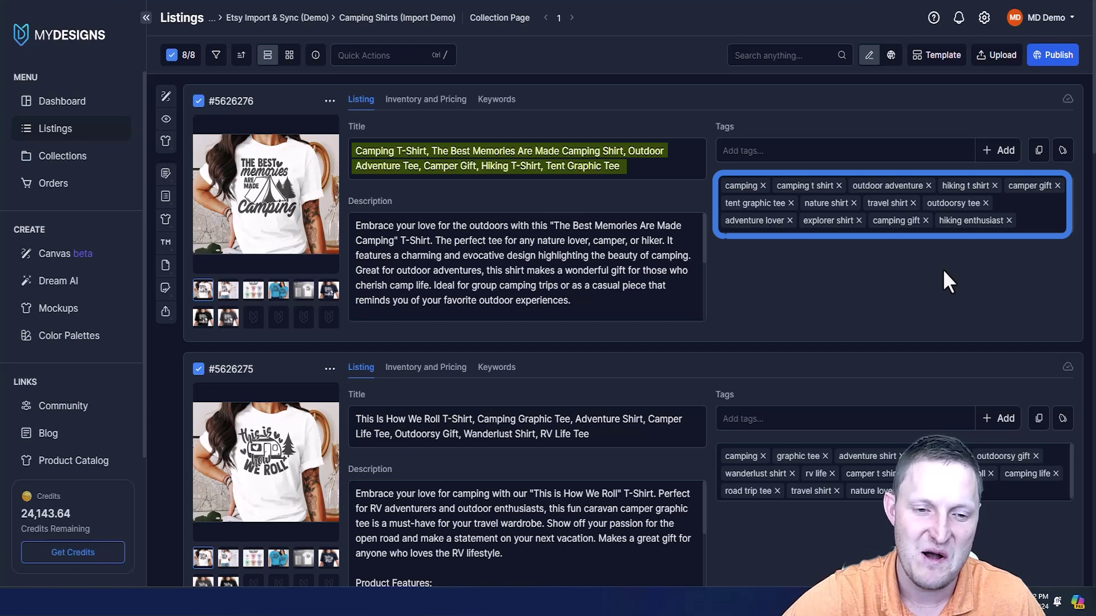
pyautogui.scroll(-3, 943, 280)
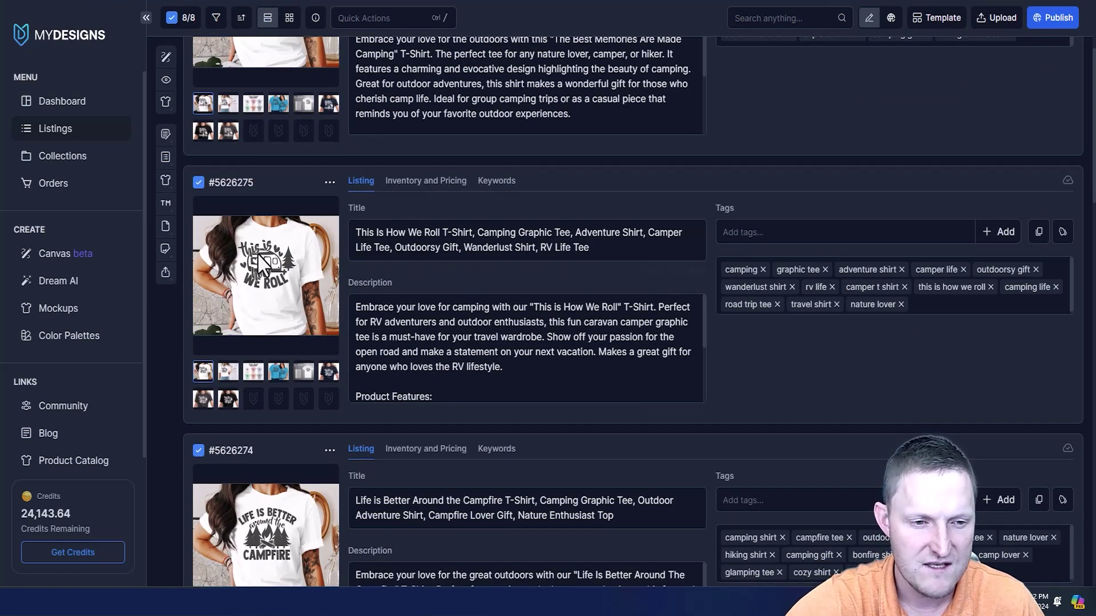
# Inspect the generated This Is How We Roll title, leaving it unchanged.
pyautogui.moveTo(350, 234); pyautogui.dragTo(478, 234)
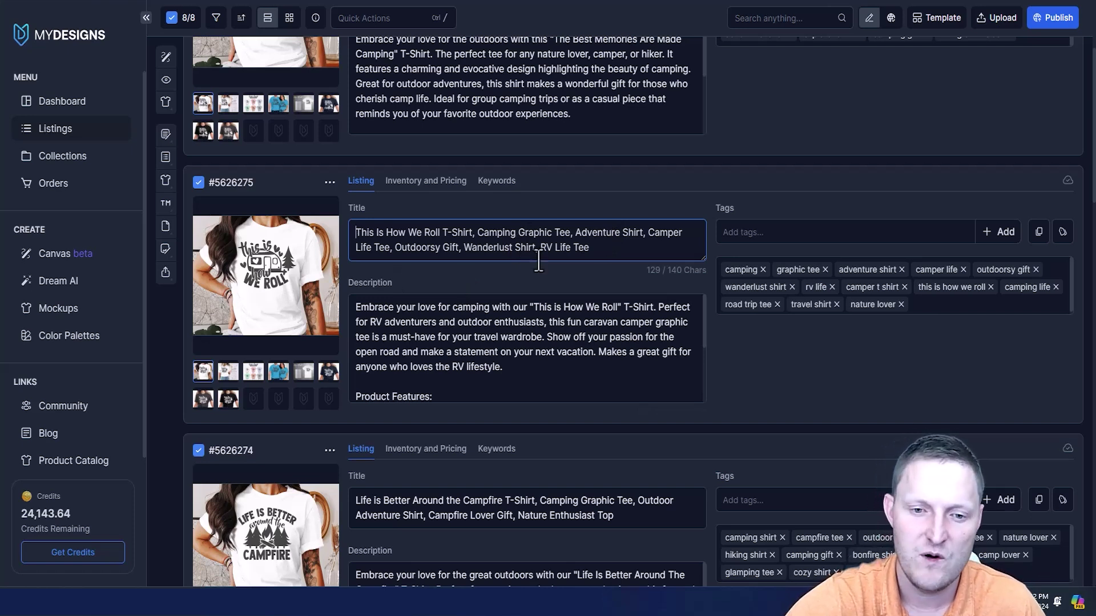
pyautogui.click(749, 347)
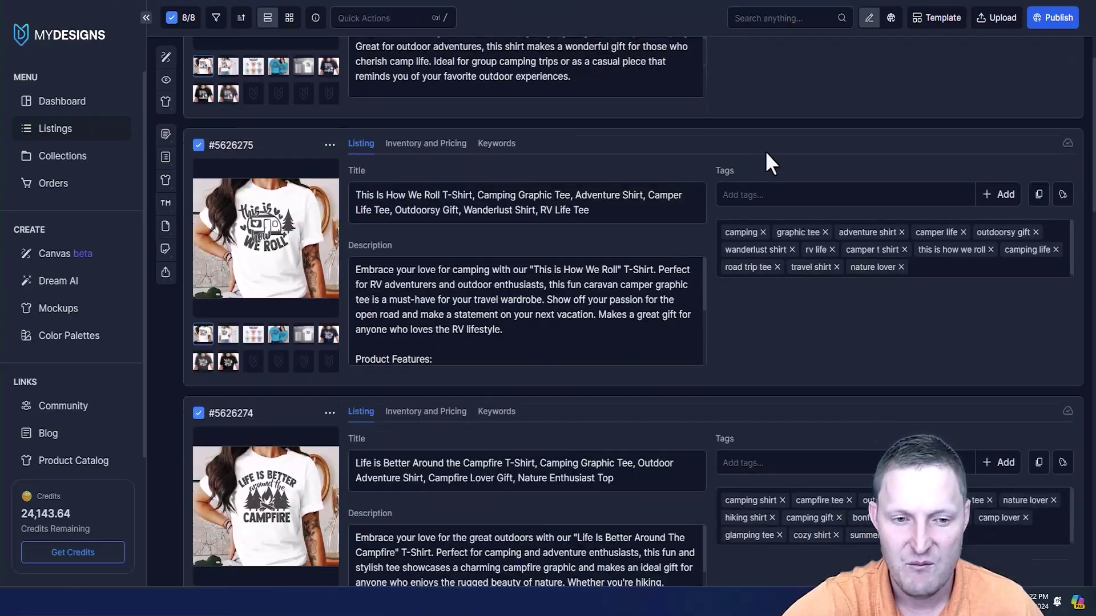
# Delete the 'rv' tag from listing #5626270, Home Is Where We Park It.
pyautogui.scroll(-1, 759, 165)
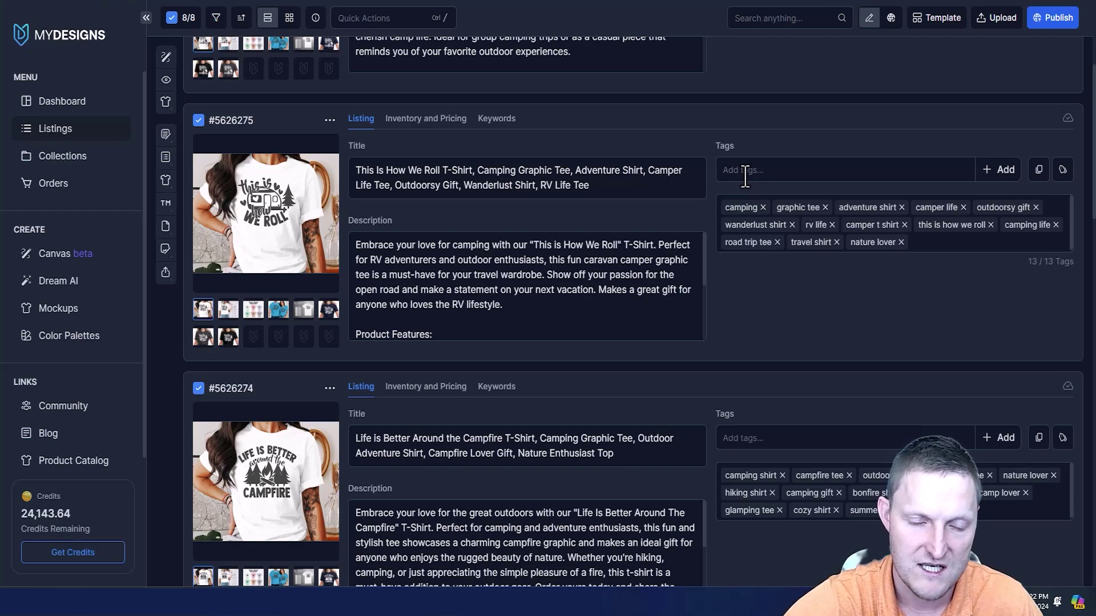
pyautogui.scroll(-4, 694, 179)
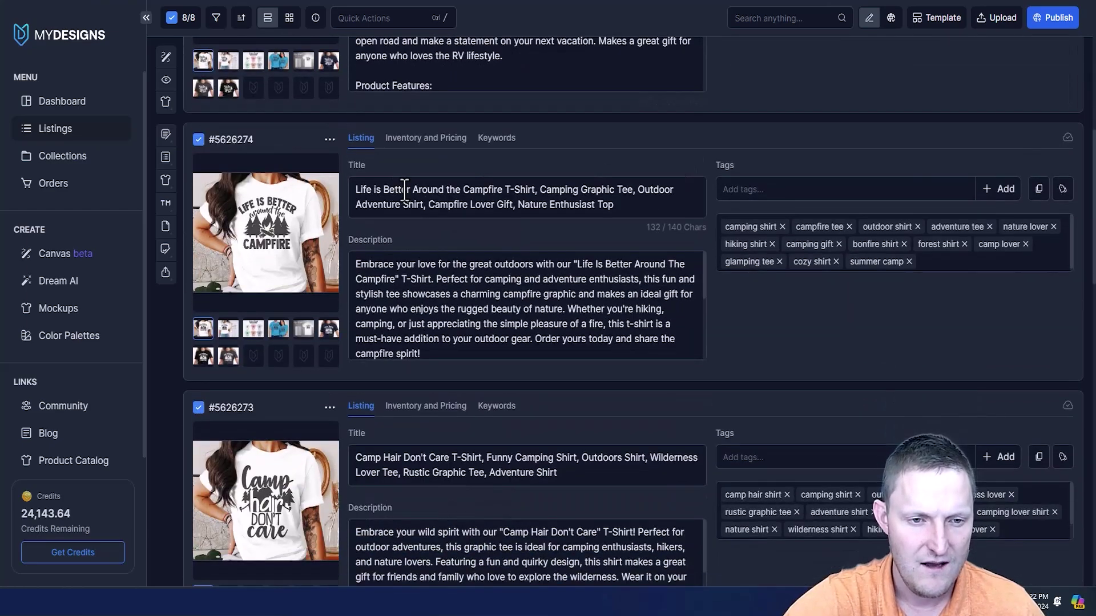
pyautogui.scroll(-11, 620, 172)
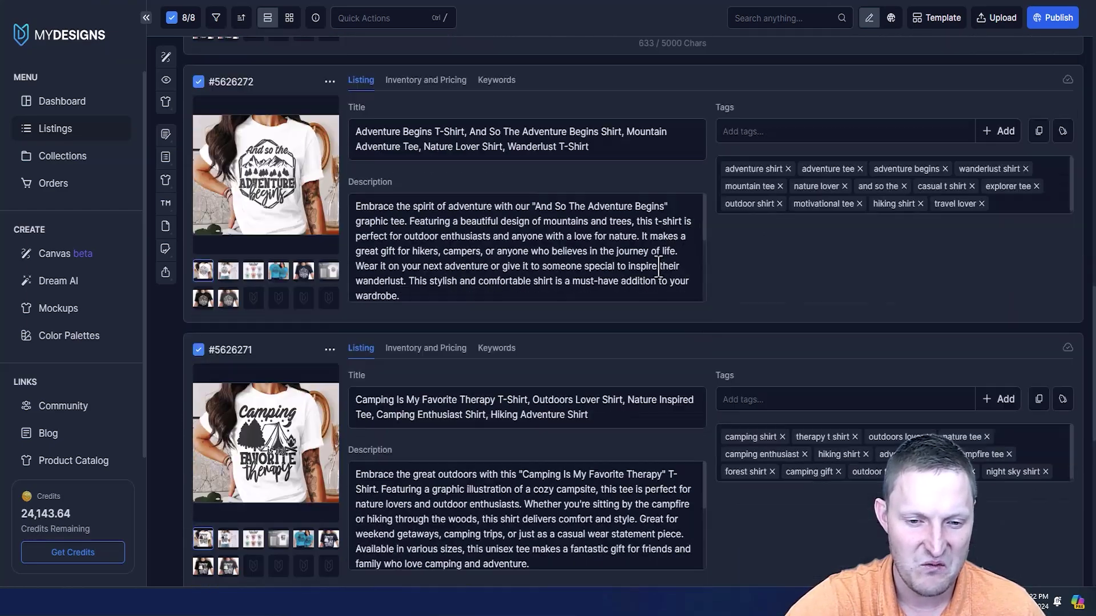
pyautogui.scroll(-8, 707, 273)
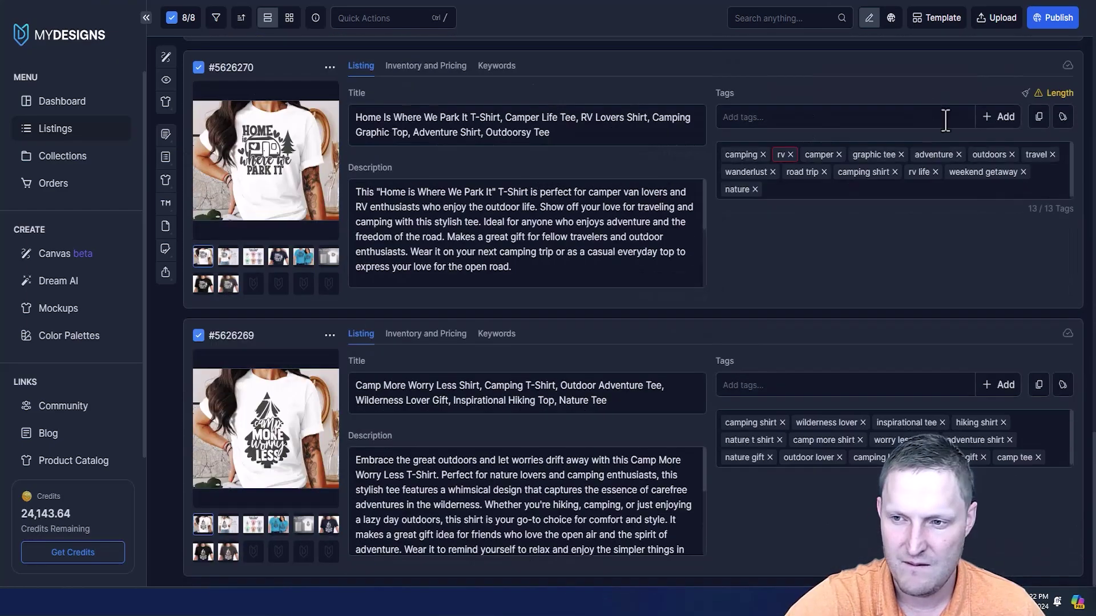
pyautogui.click(791, 155)
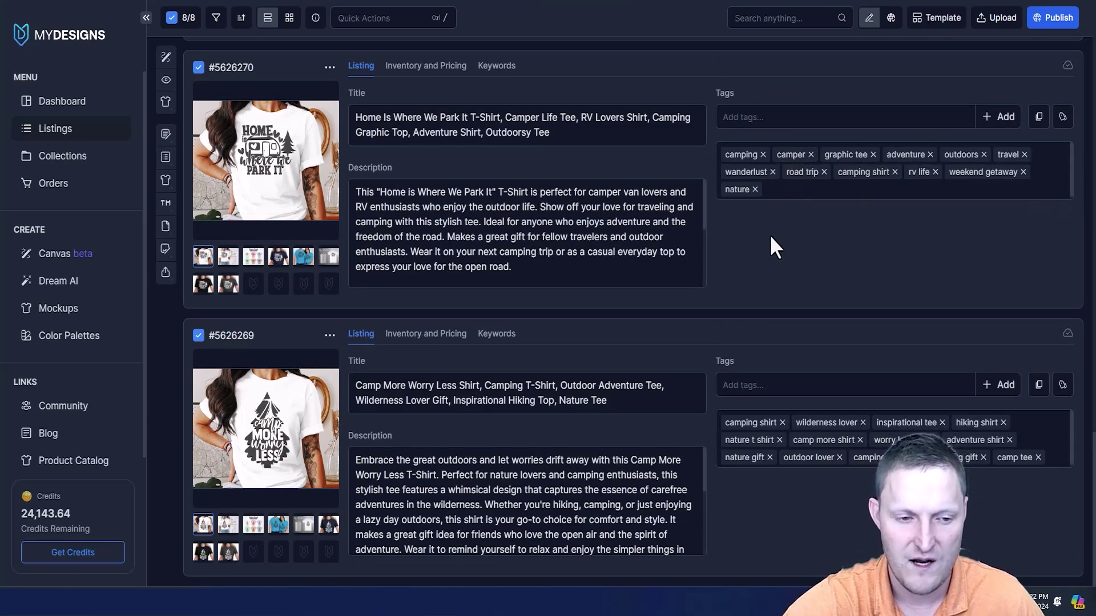
pyautogui.scroll(20, 611, 331)
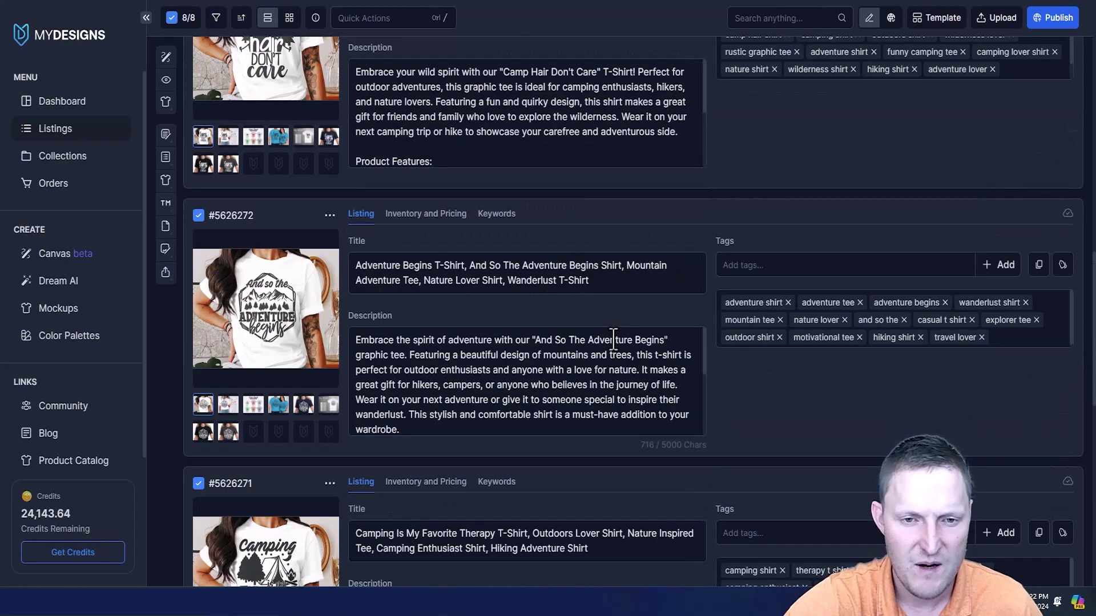
pyautogui.scroll(6, 611, 327)
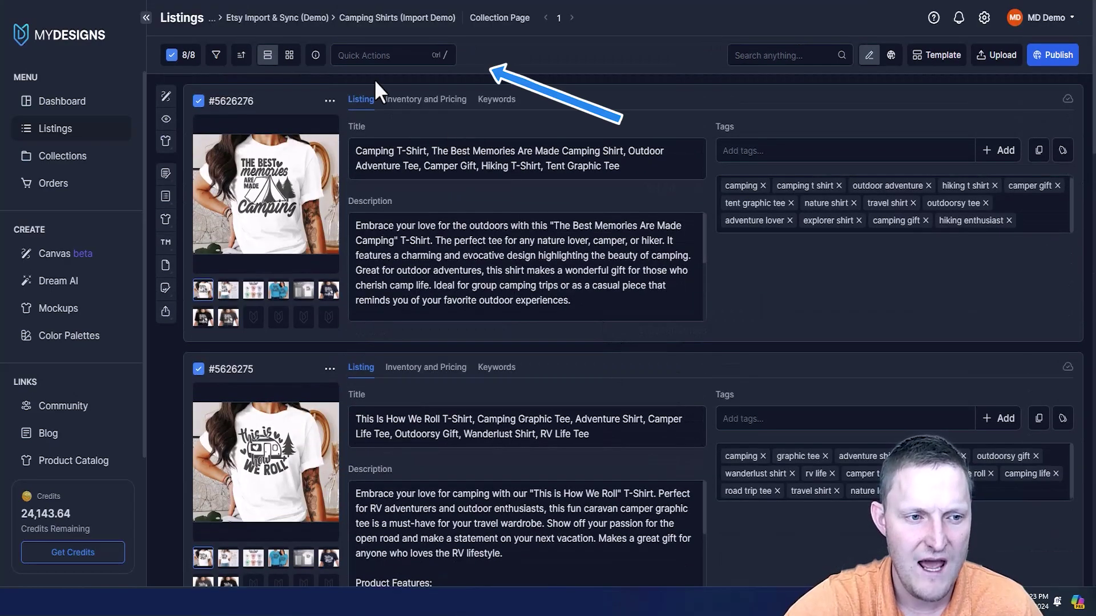
# Start Bulk Sync Publications for the eight listings, excluding Description from the synced data.
pyautogui.click(359, 55)
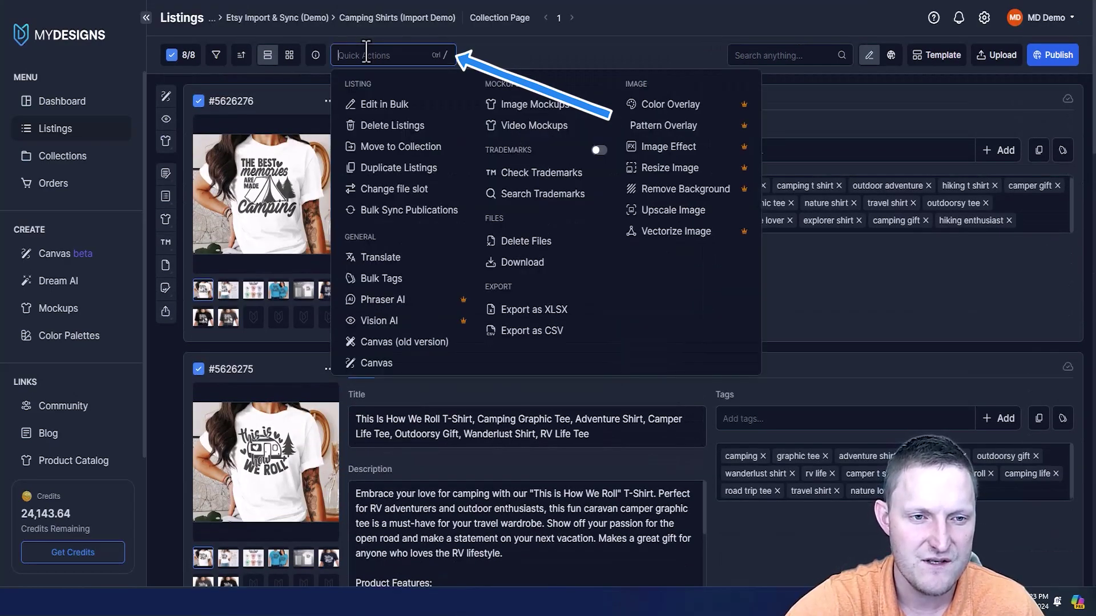
pyautogui.click(392, 210)
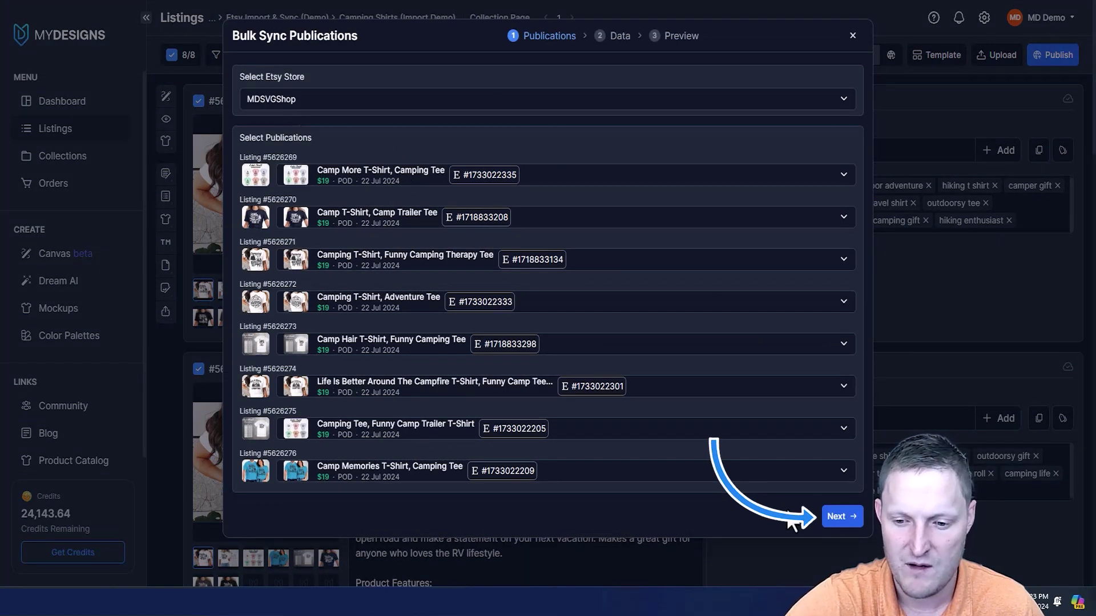
pyautogui.click(837, 521)
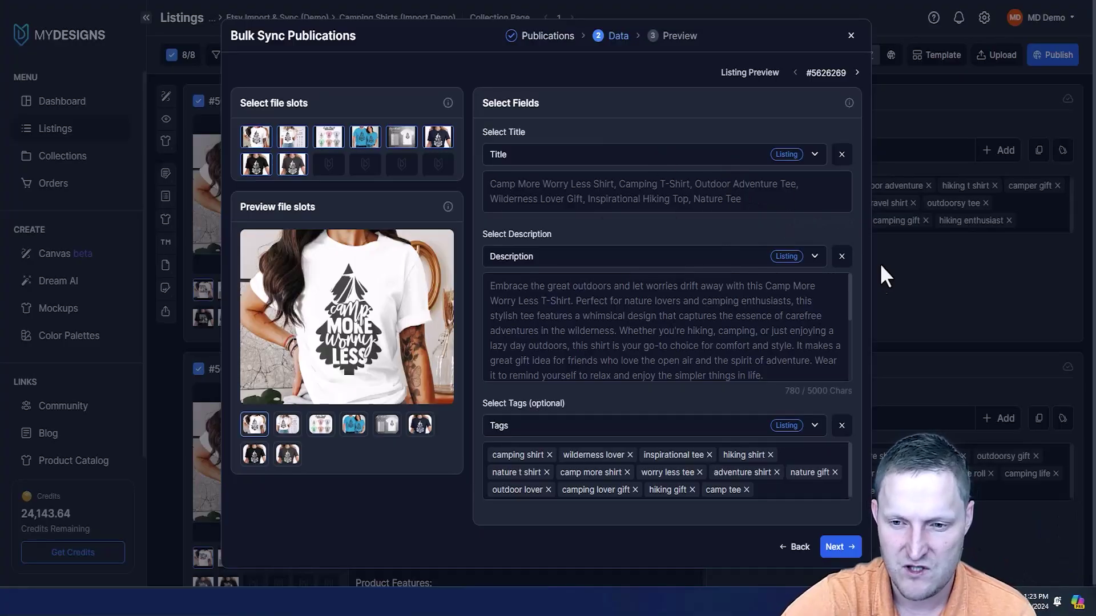
pyautogui.click(841, 257)
pyautogui.moveTo(499, 179); pyautogui.dragTo(755, 230)
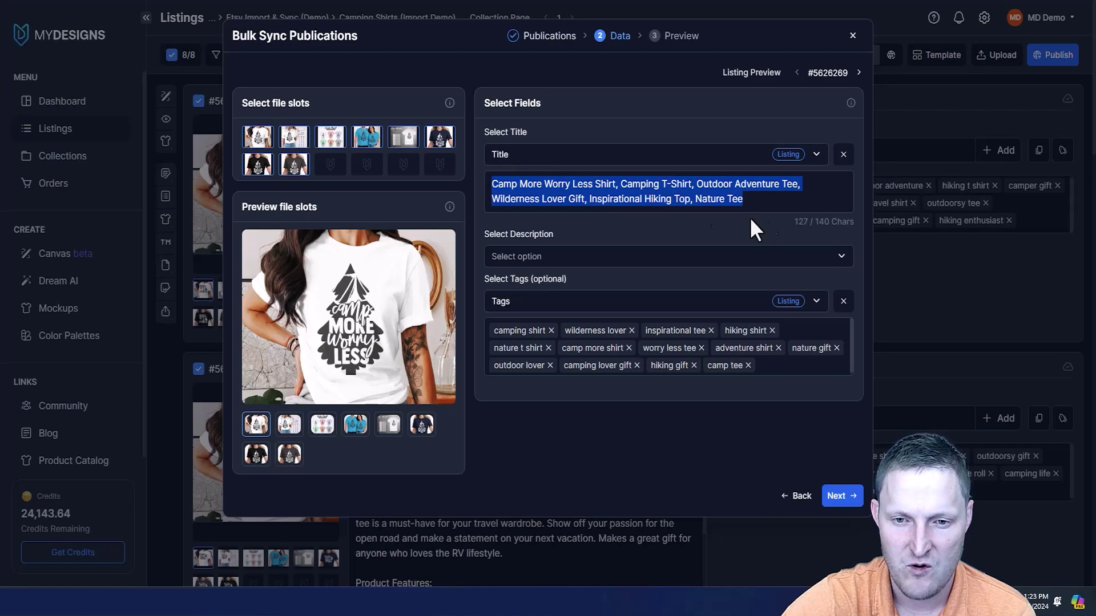
# Preview and sync the eight listings to Etsy, check the job, then view the Etsy shop.
pyautogui.click(838, 497)
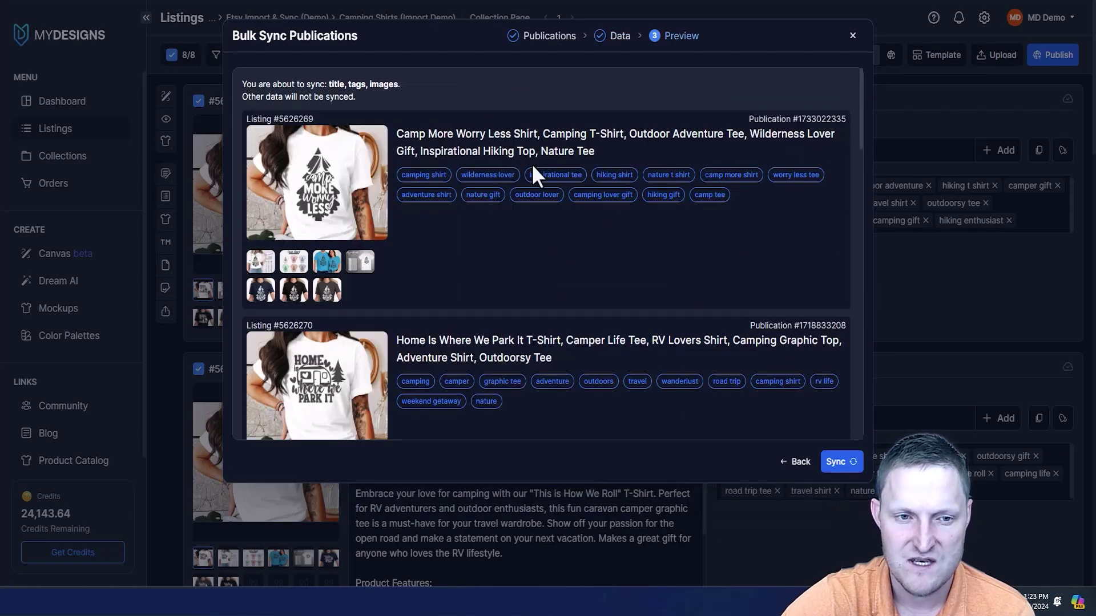
pyautogui.scroll(-9, 571, 168)
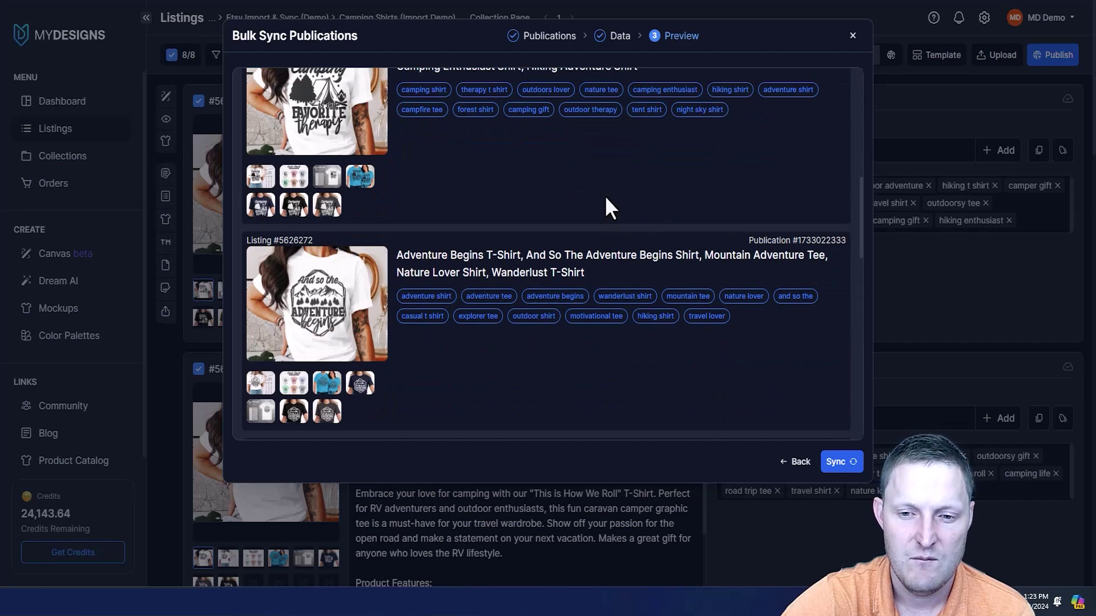
pyautogui.scroll(10, 604, 195)
pyautogui.click(841, 461)
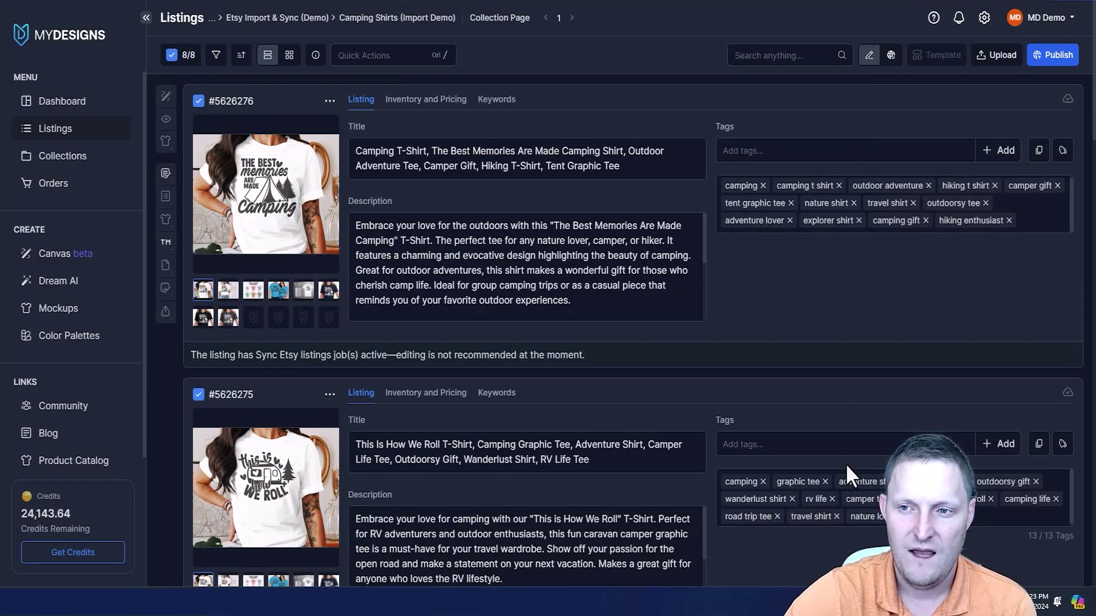
pyautogui.click(935, 15)
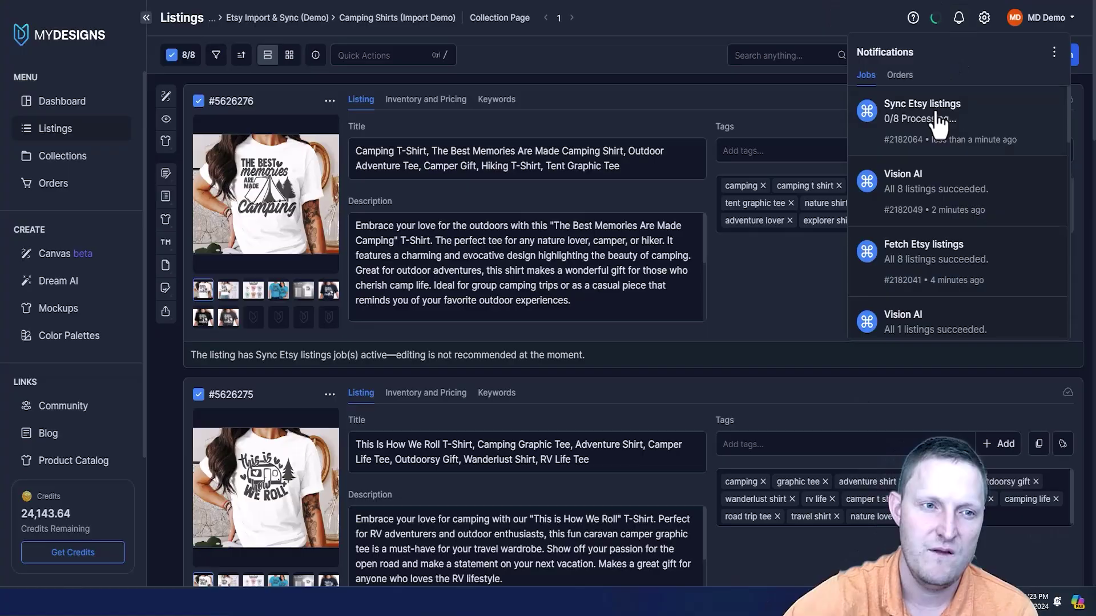
pyautogui.hotkey('ctrl', 'Tab')
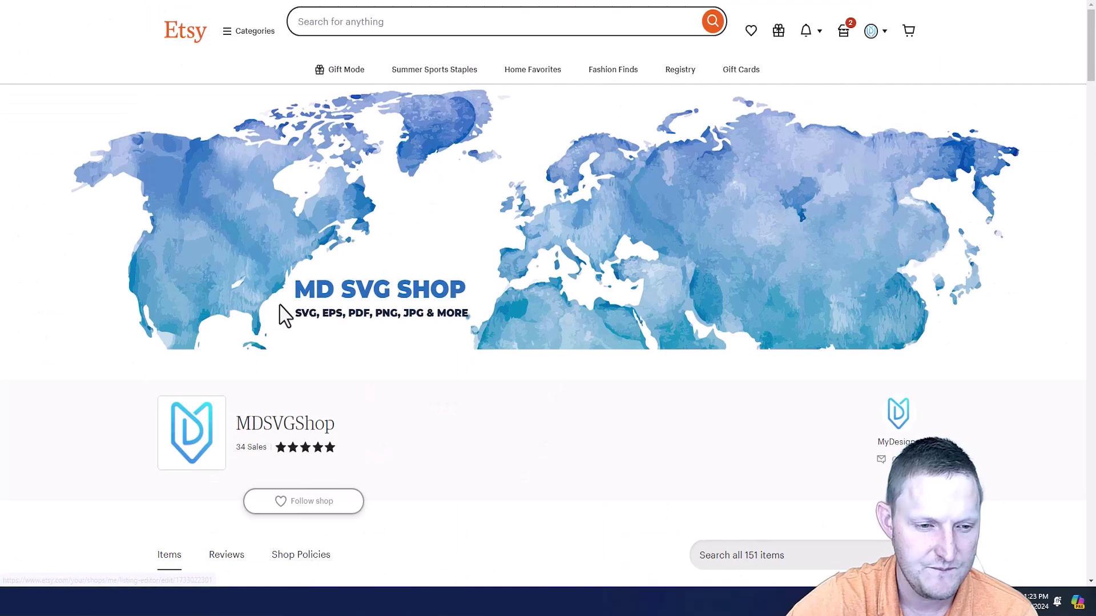
# Open the Camping Is My Favorite Therapy shirt listing from the Etsy shop's Items grid.
pyautogui.scroll(-6, 239, 400)
pyautogui.scroll(-2, 374, 251)
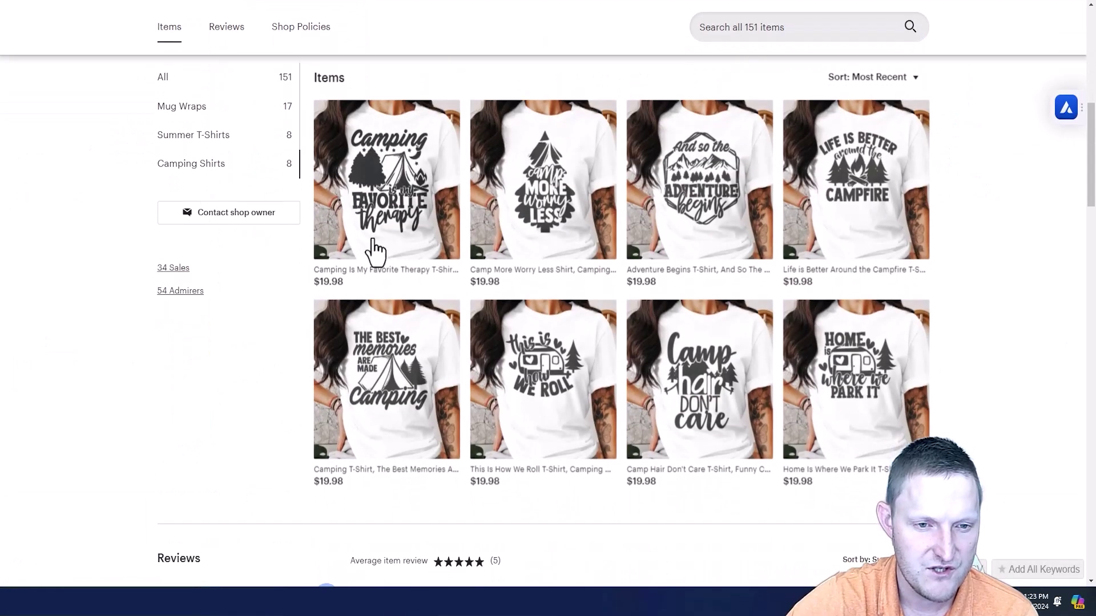
pyautogui.scroll(1, 382, 114)
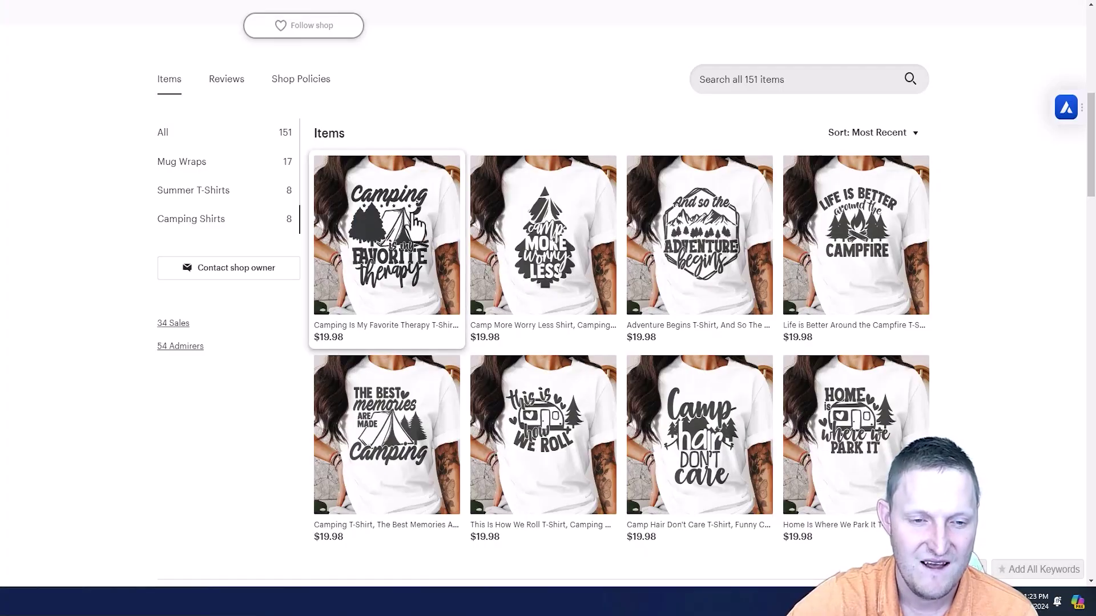
pyautogui.click(417, 220)
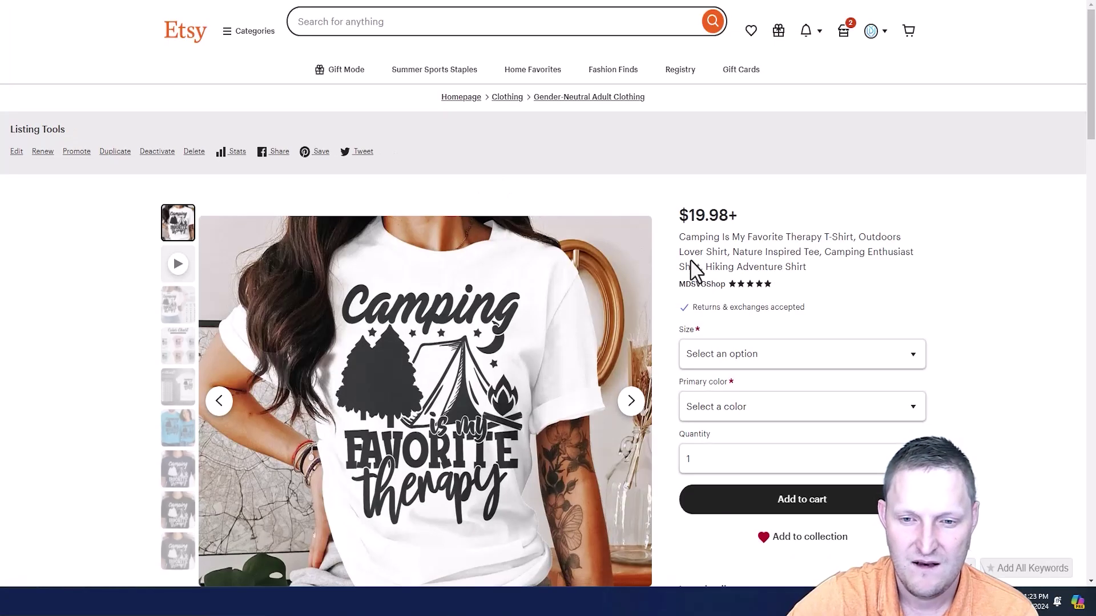
# Check the listing's synced title and price on its Etsy page.
pyautogui.moveTo(665, 211); pyautogui.dragTo(831, 281)
pyautogui.click(877, 252)
pyautogui.scroll(-20, 856, 263)
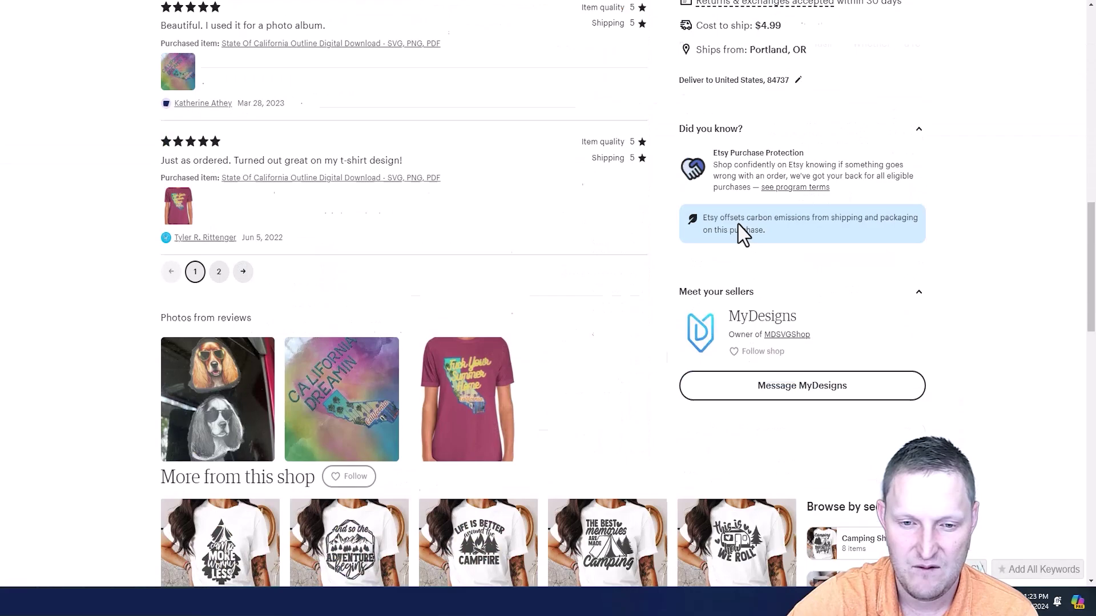
pyautogui.scroll(3, 543, 237)
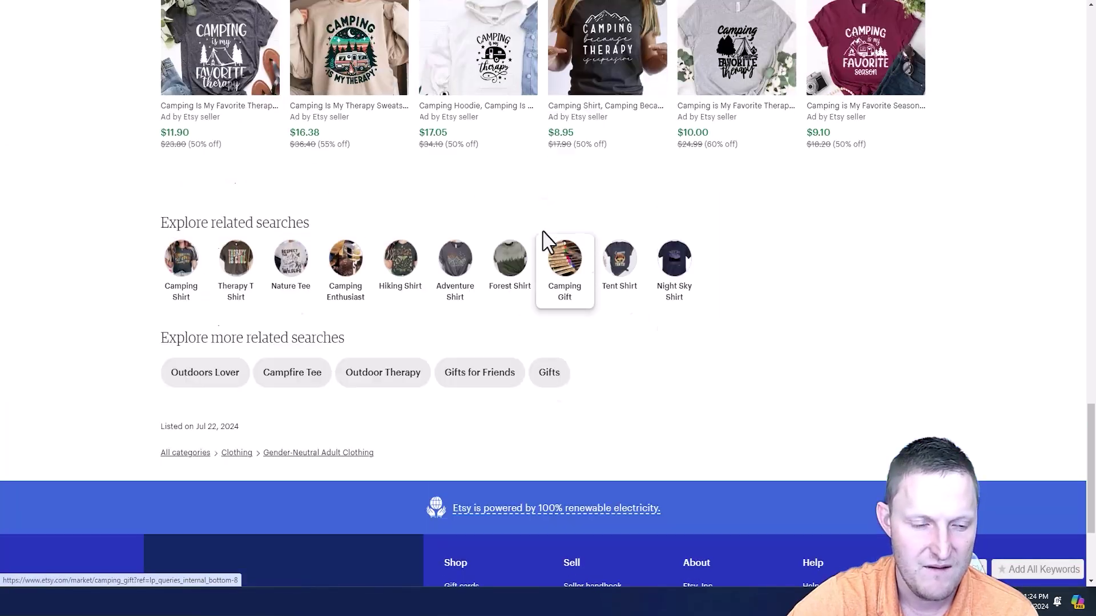
pyautogui.scroll(20, 722, 387)
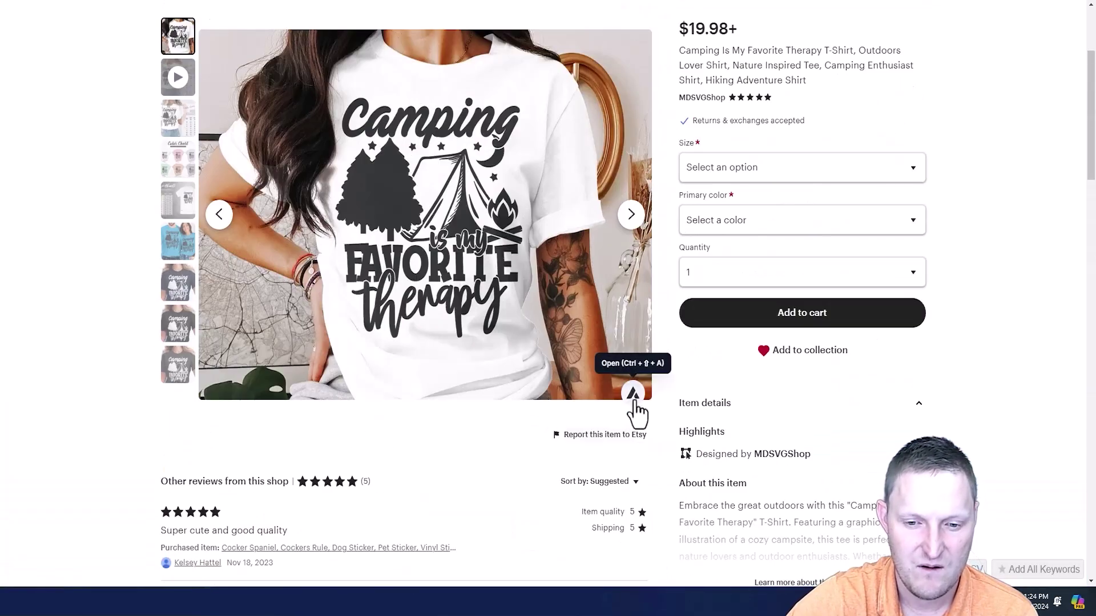
# Check the Listing report's synced tags and quality score of 42, then close the report.
pyautogui.click(632, 394)
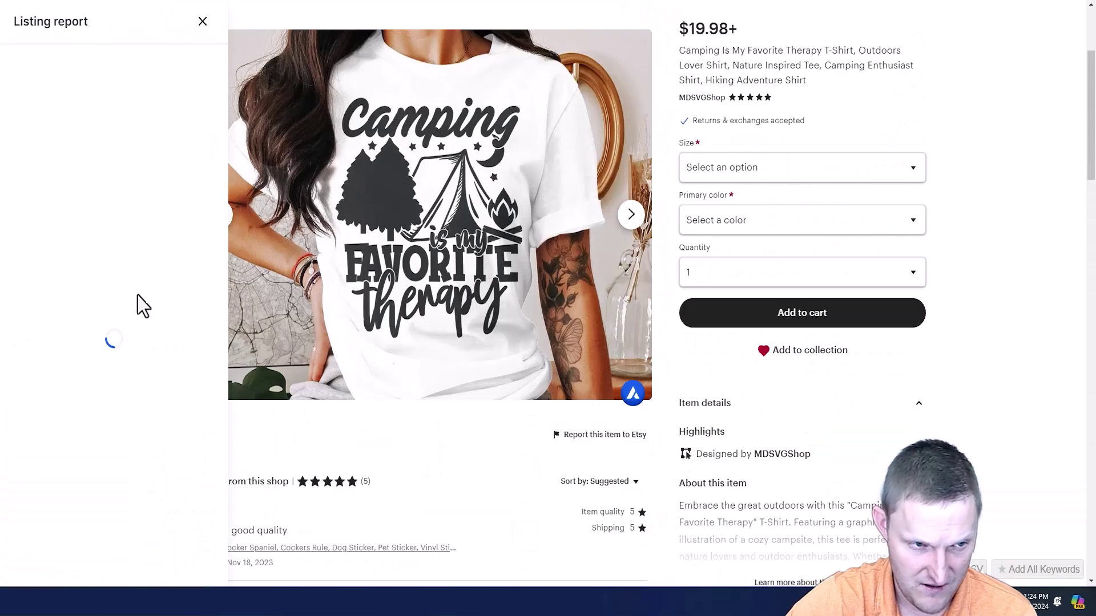
pyautogui.scroll(-10, 142, 305)
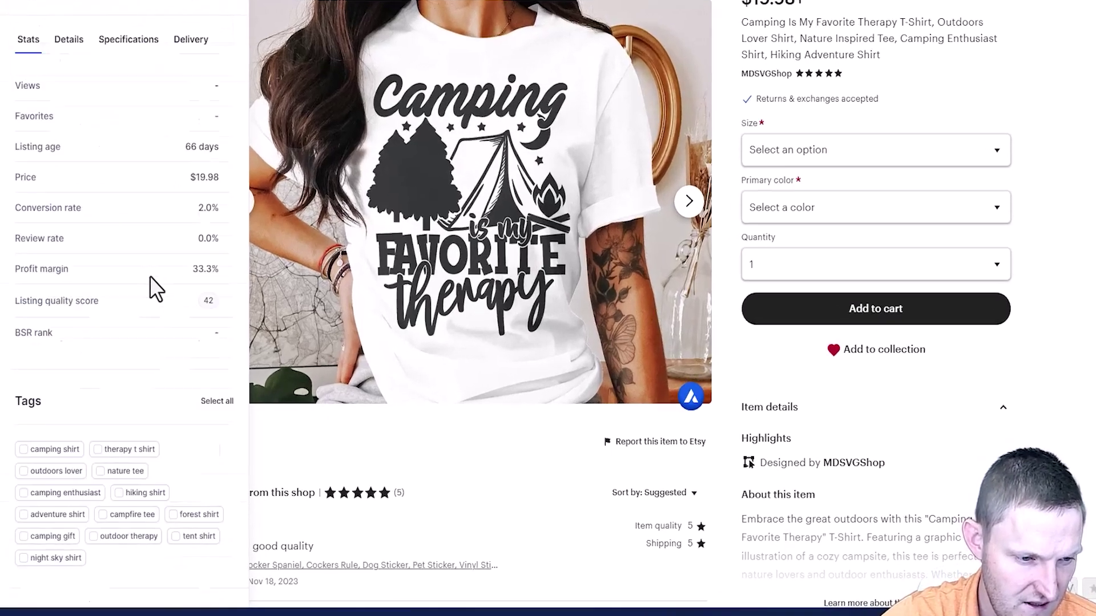
pyautogui.scroll(-3, 143, 285)
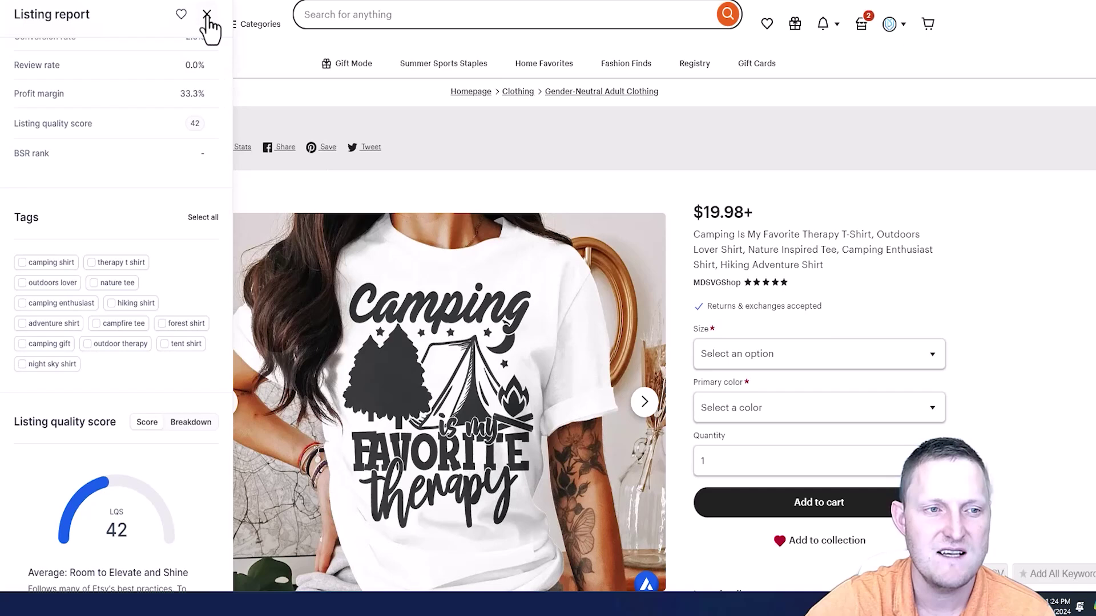
pyautogui.click(207, 14)
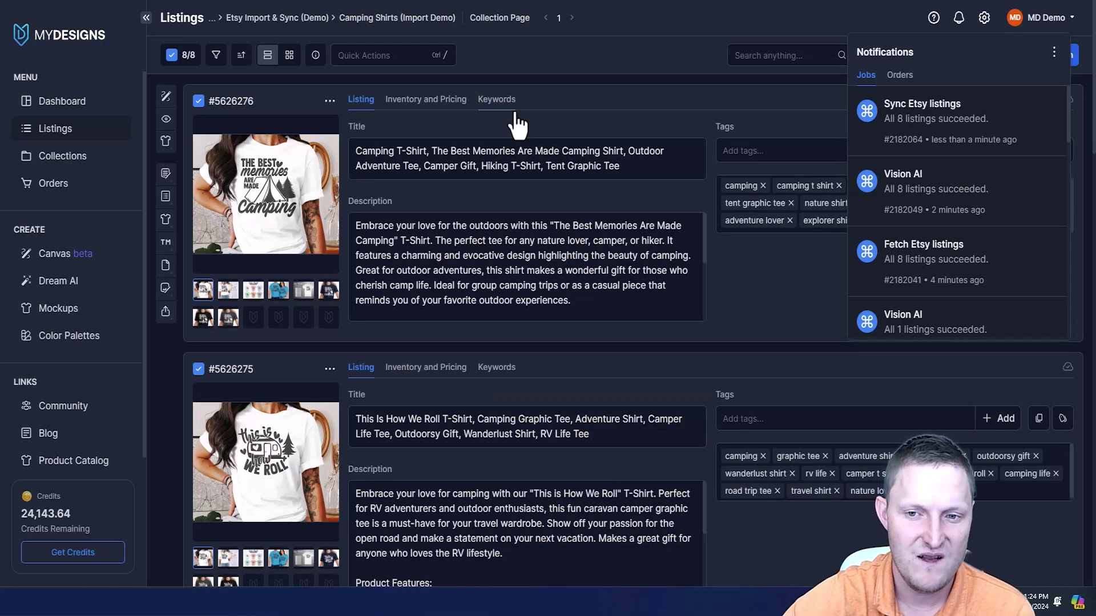
# Dismiss the Notifications panel so the synced camping shirt listings are visible.
pyautogui.click(662, 112)
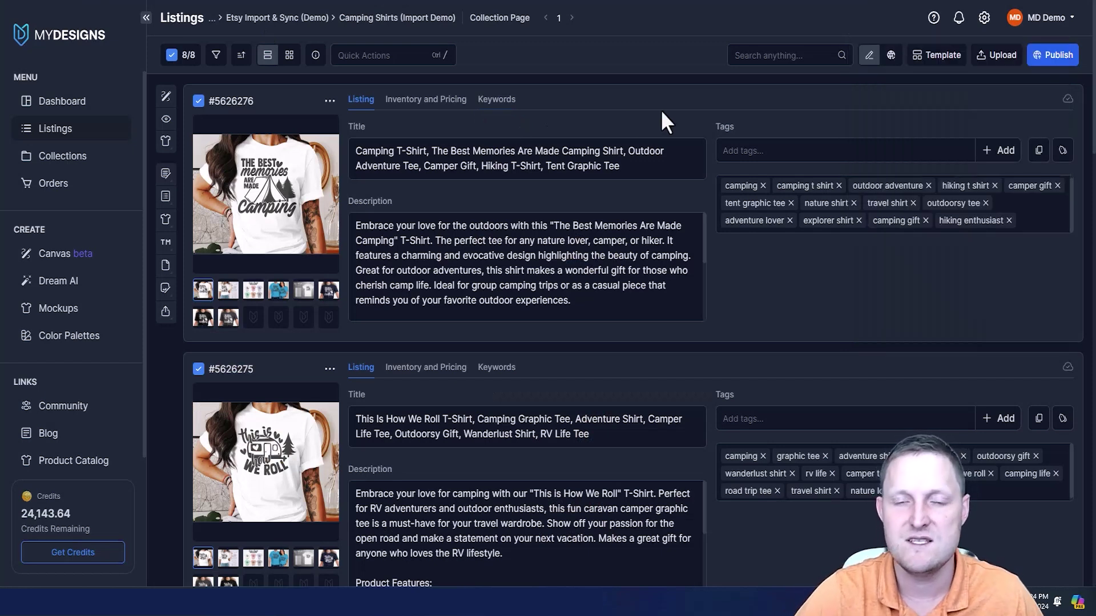